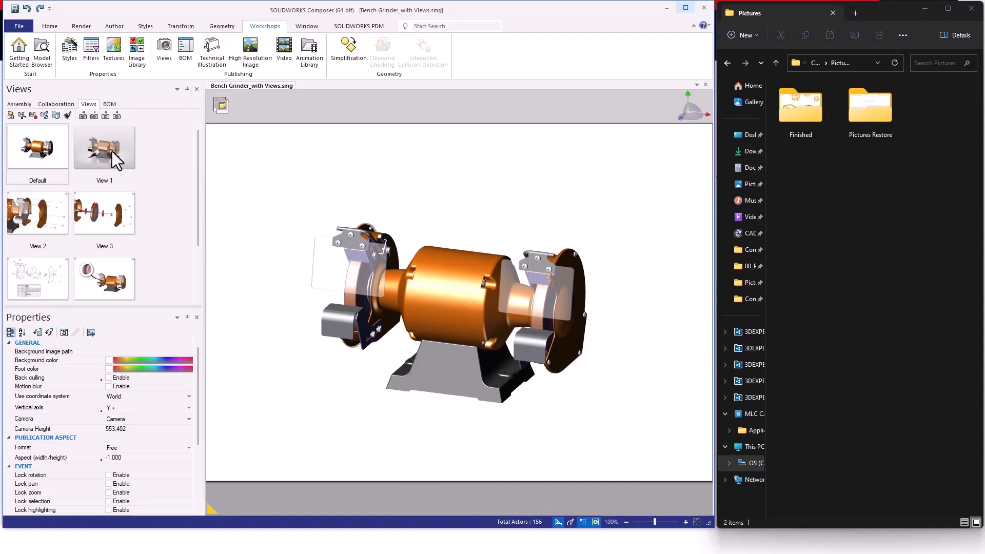
Examine the saved bench grinder views from View 1 through View 6, discarding the changes to View 4
click(112, 152)
click(398, 291)
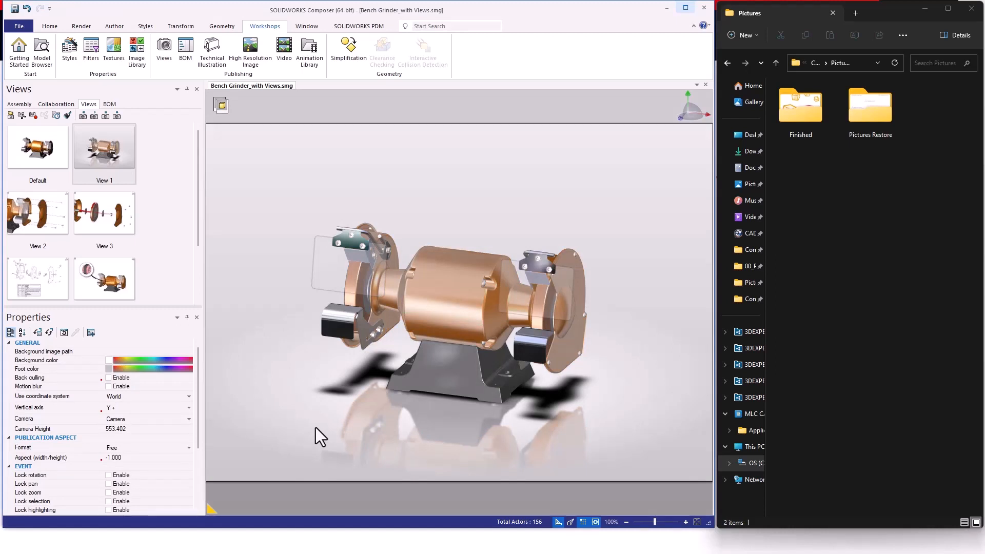
click(34, 226)
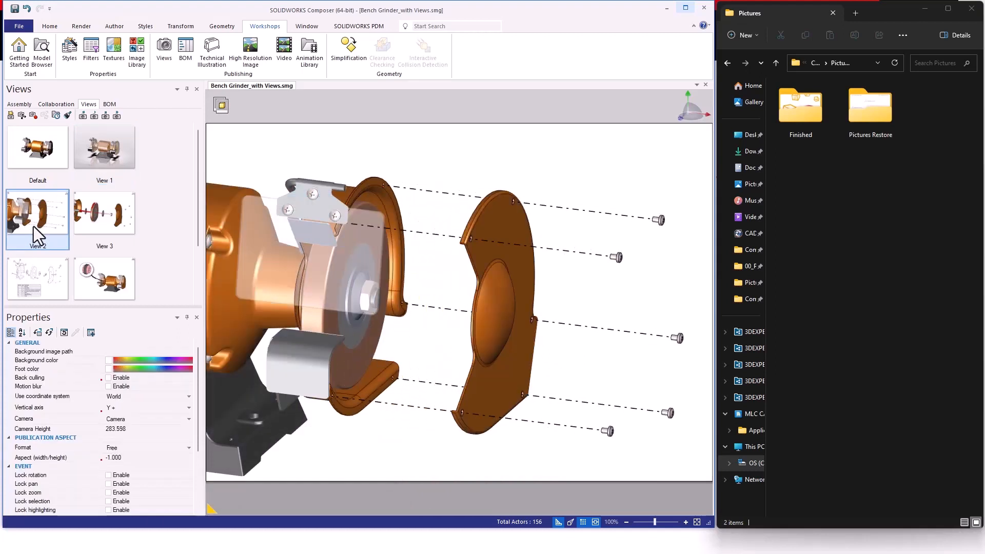
click(119, 221)
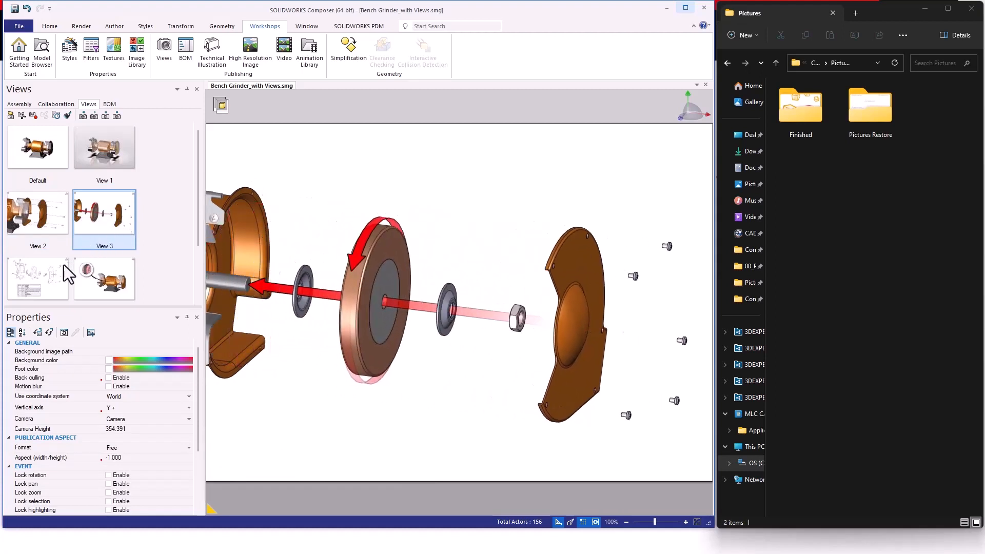
click(42, 274)
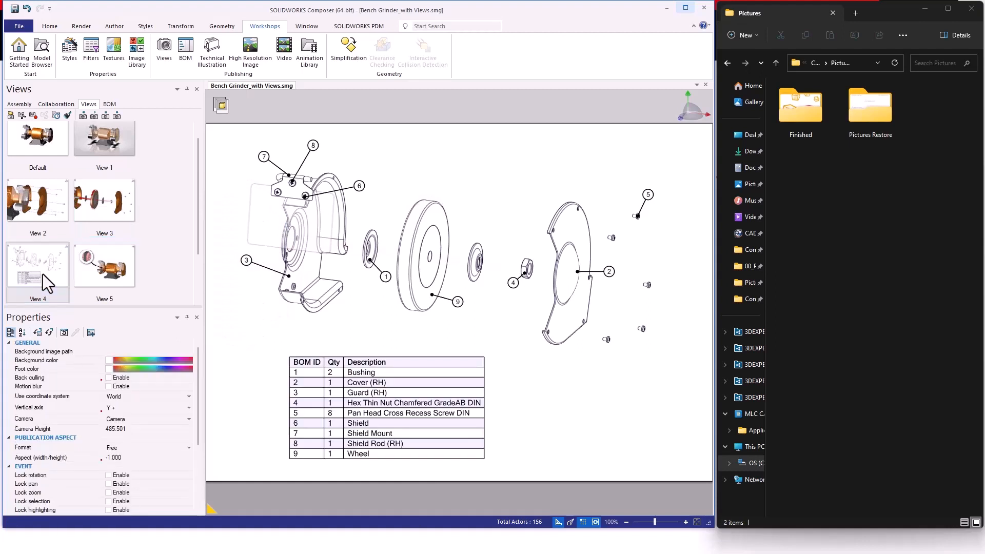
scroll(147, 241, down, 1)
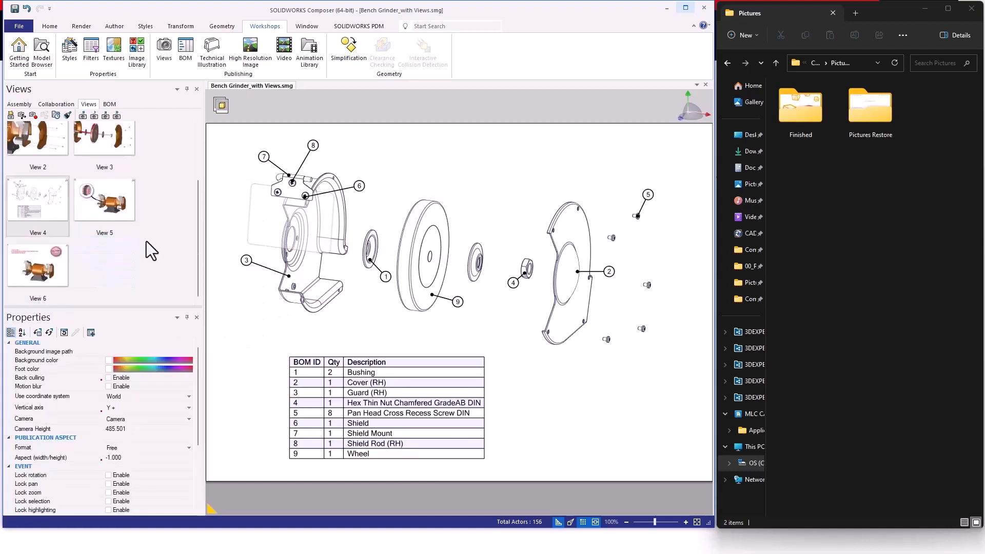
click(118, 211)
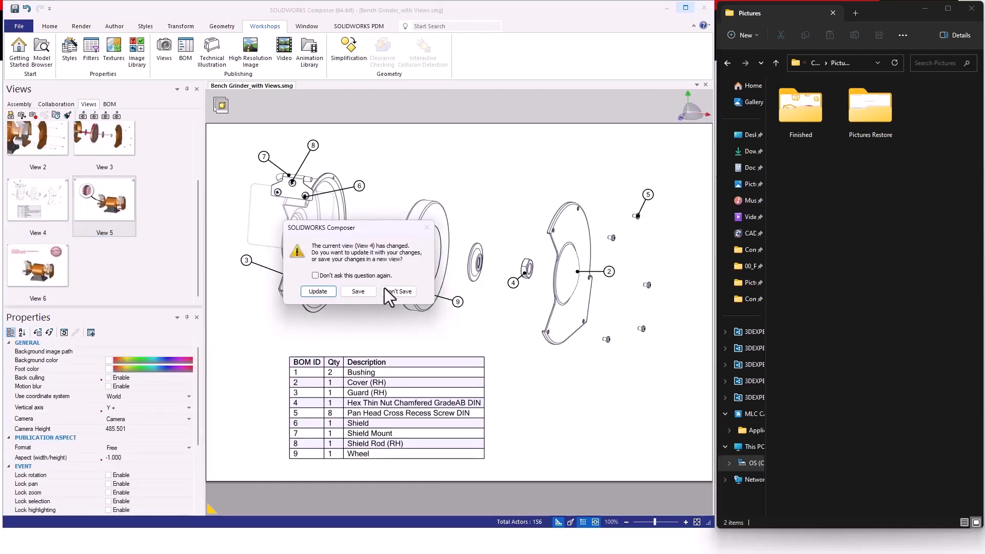
click(396, 292)
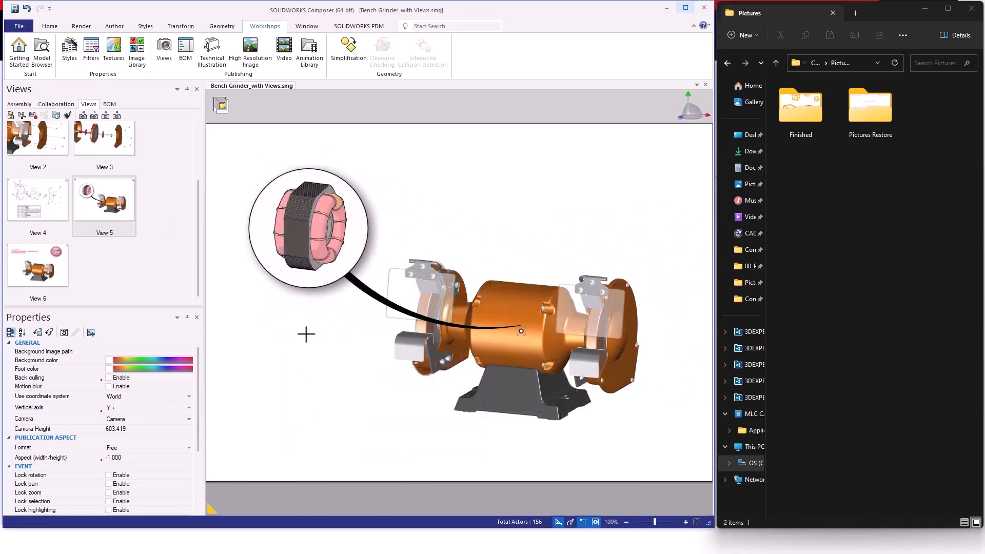
click(51, 276)
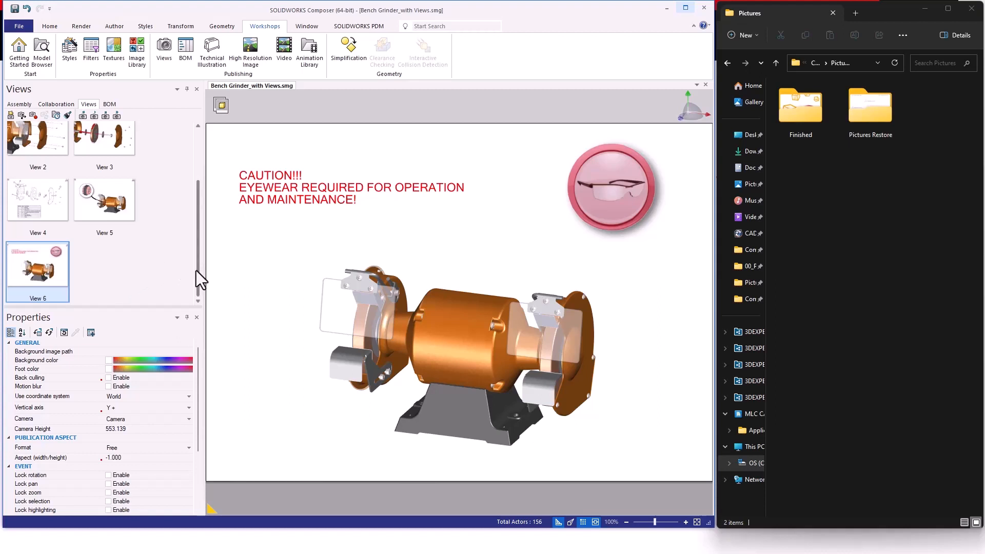
drag(196, 270, 192, 202)
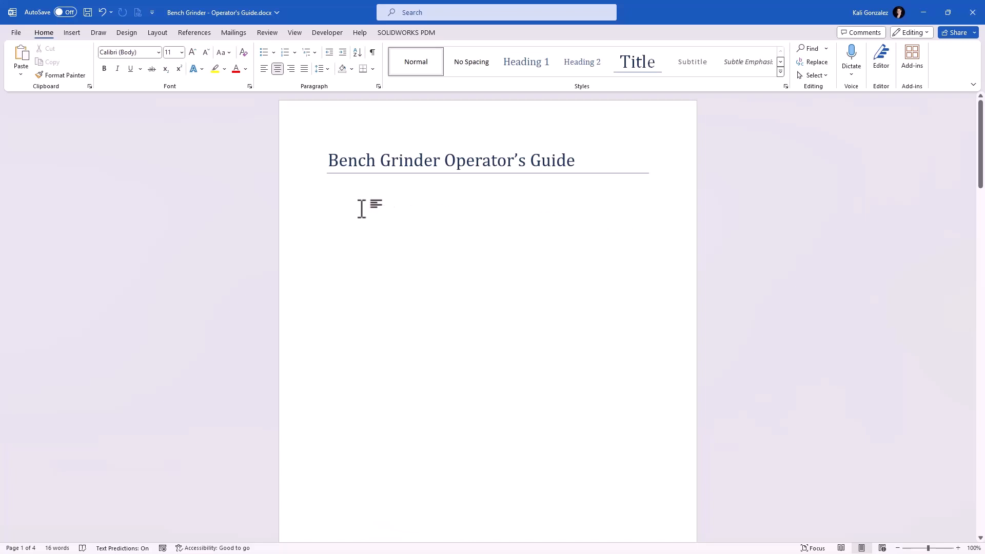
Switch to Word and review all the section pages of Bench Grinder - Operator's Guide.docx
scroll(362, 208, down, 5)
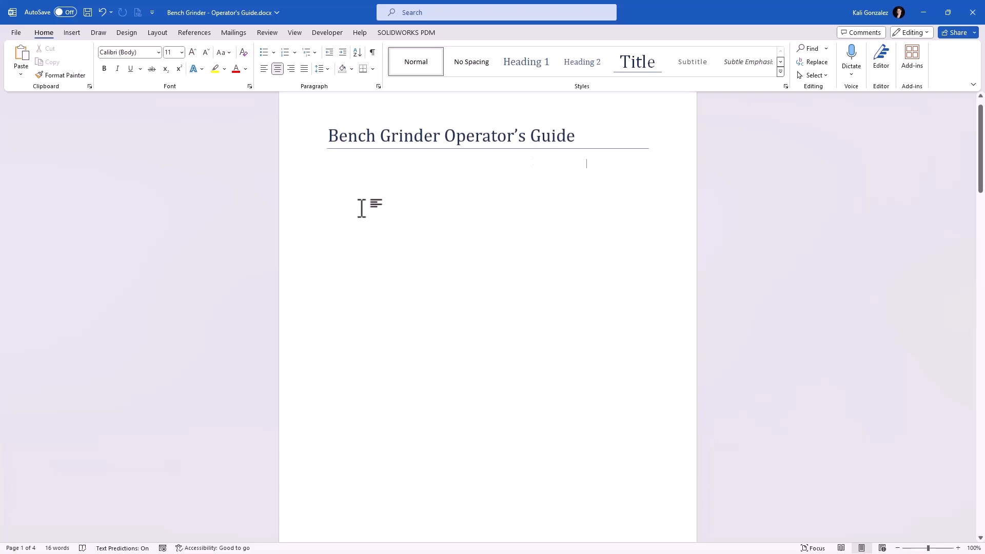
scroll(362, 208, down, 8)
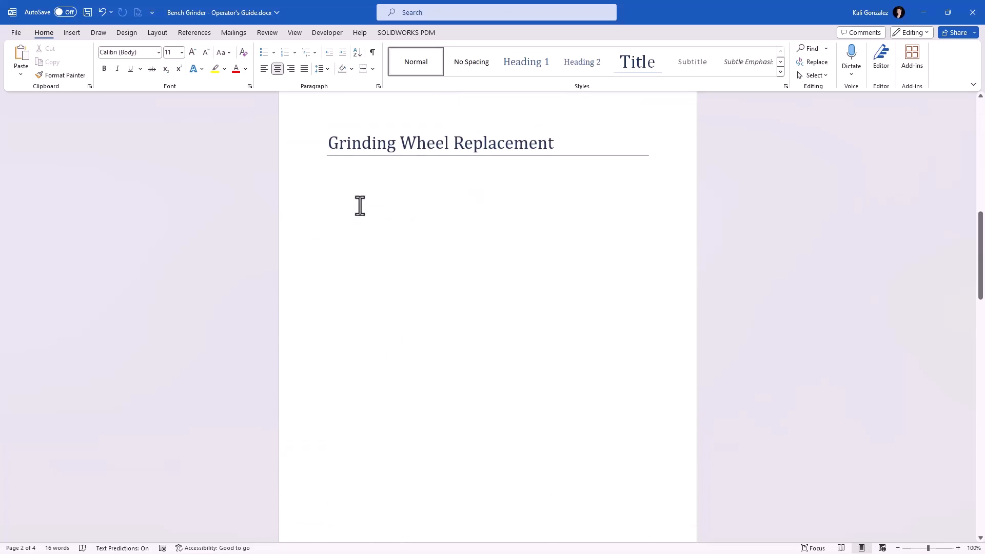
scroll(446, 250, down, 5)
scroll(445, 250, down, 7)
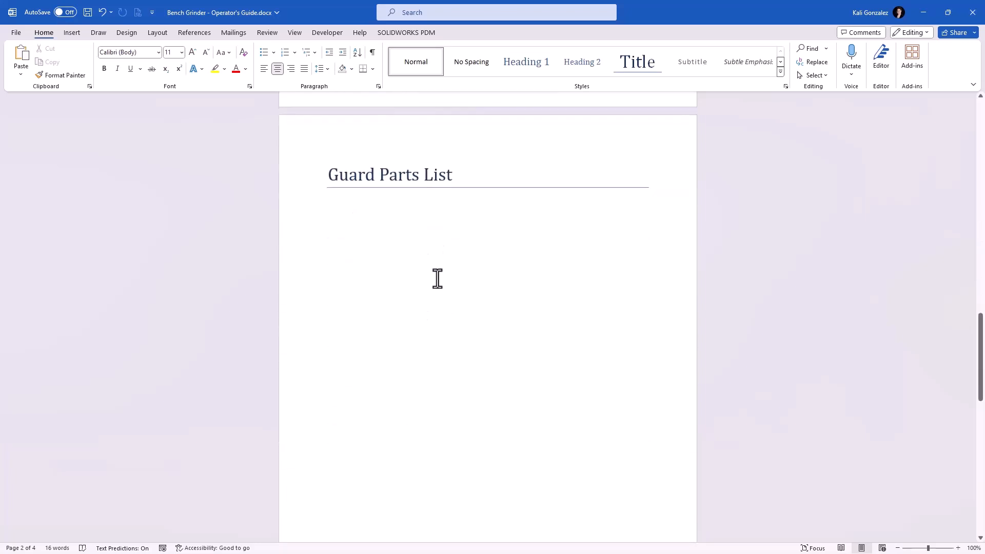
scroll(437, 279, down, 9)
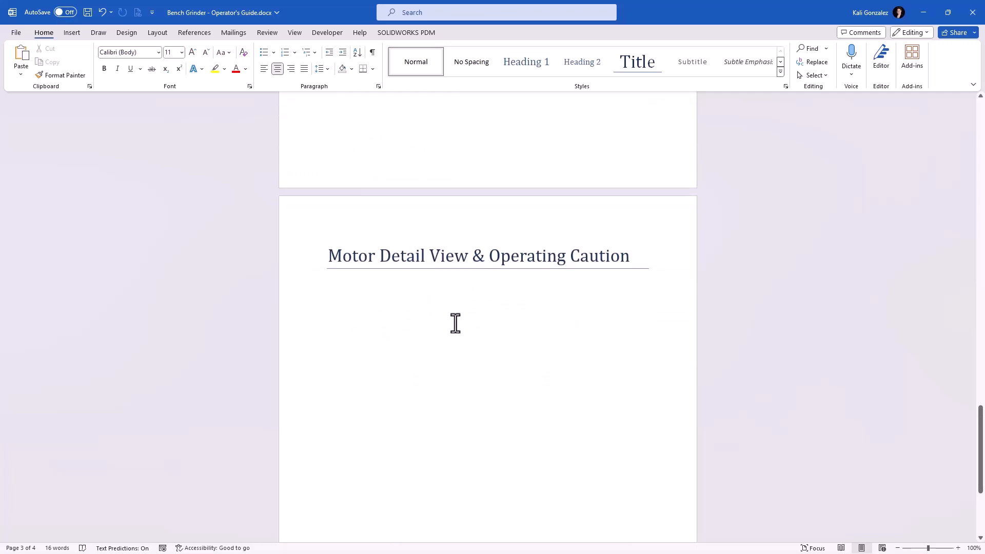
scroll(456, 319, down, 2)
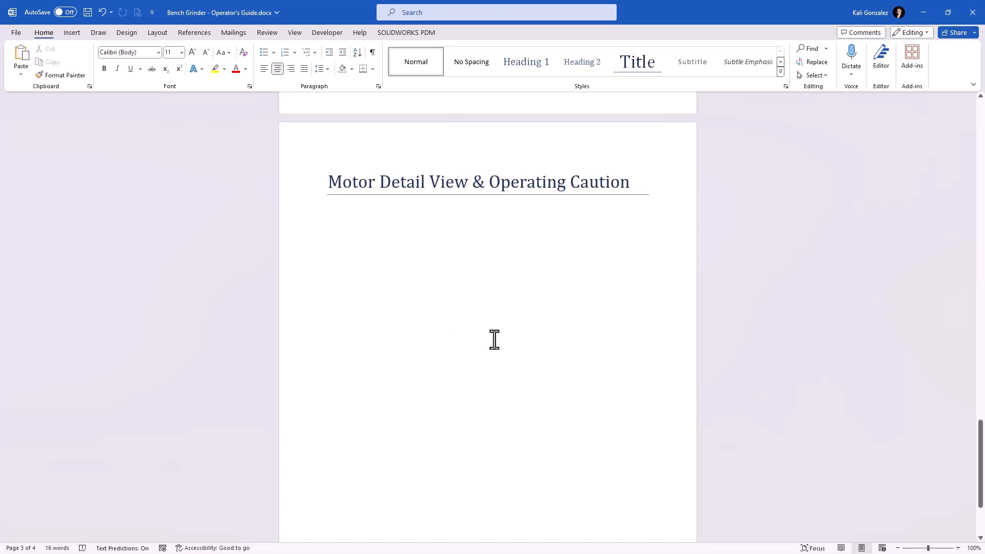
scroll(492, 334, down, 3)
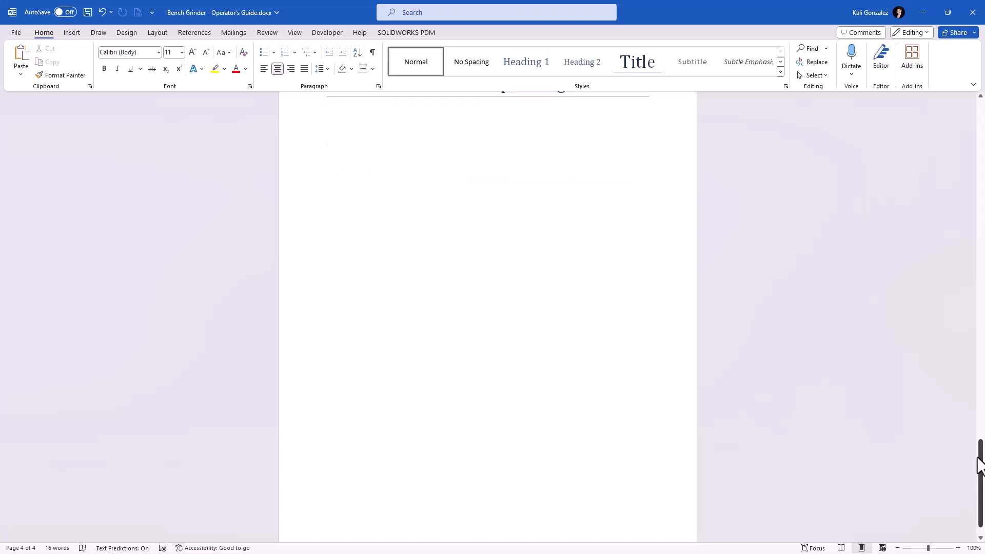
drag(979, 462, 967, 128)
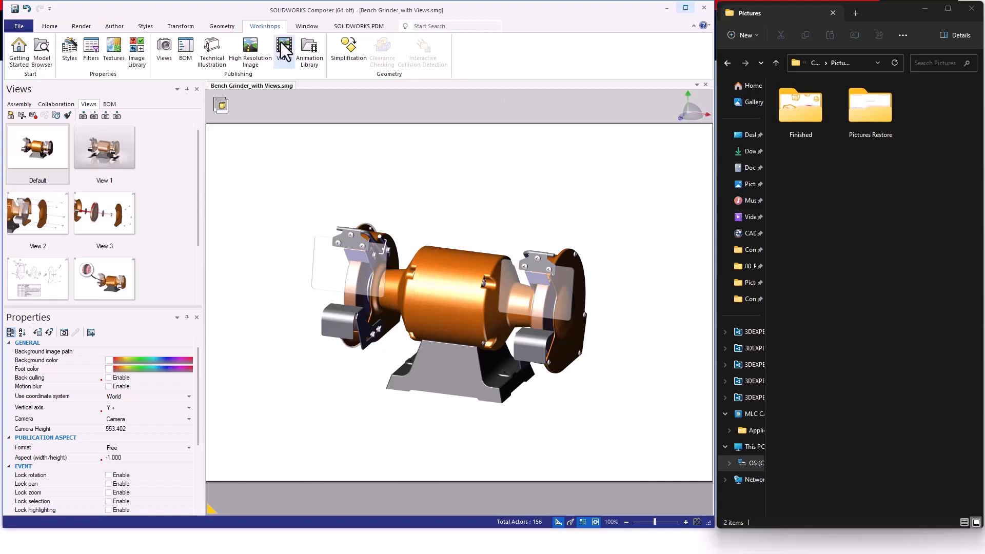
Switch to SOLIDWORKS Composer and export the Default view as the high resolution image Bench Grinder_with Views.jpg in the Pictures folder
click(252, 51)
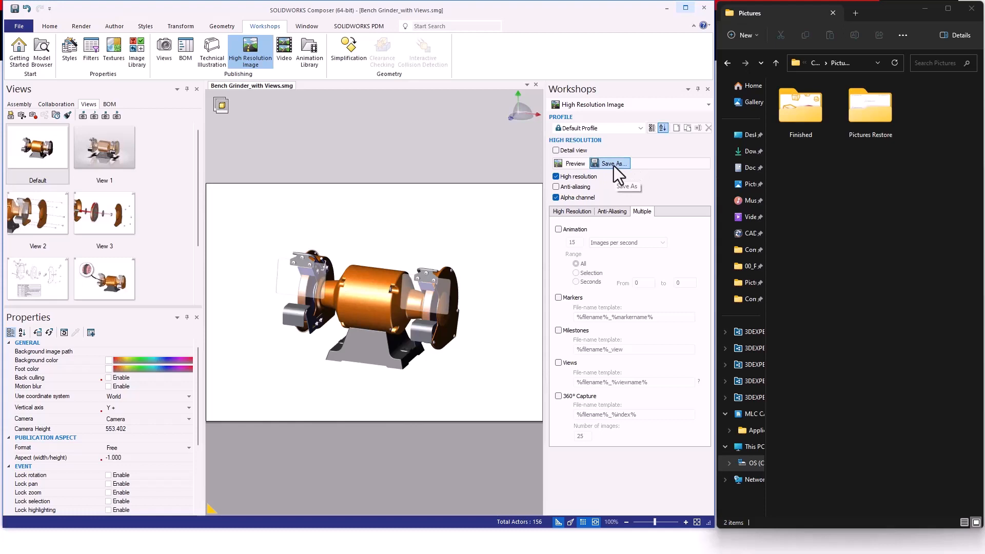
click(613, 164)
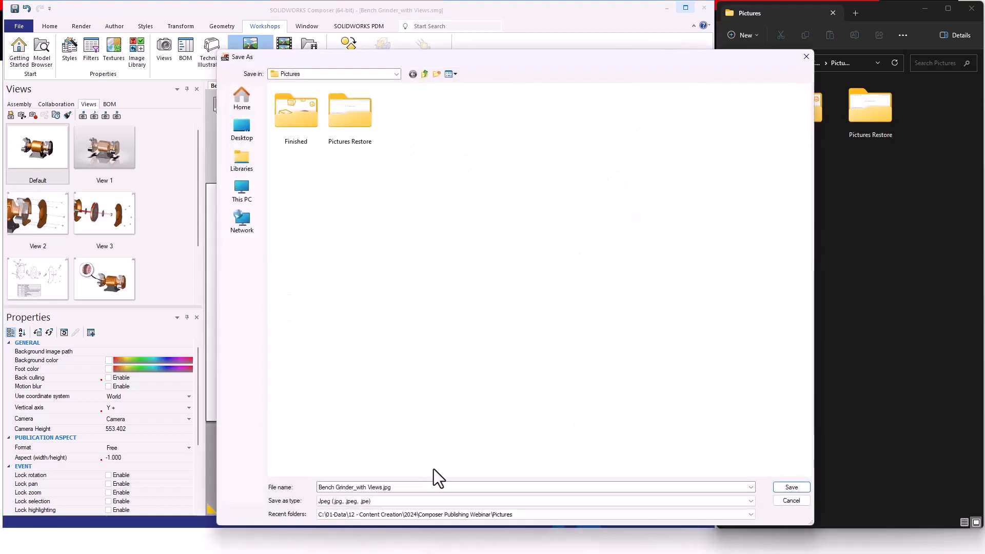
click(792, 487)
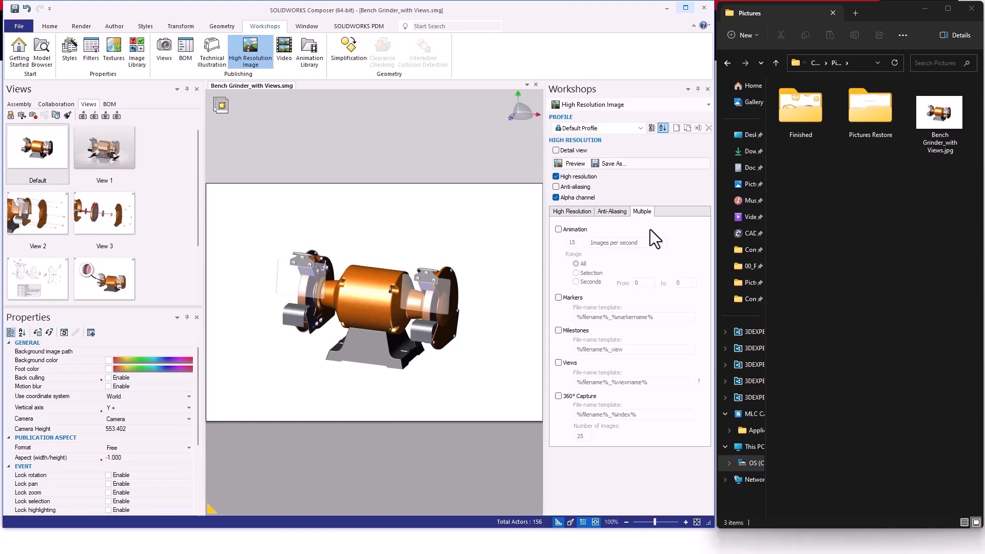
Enable multiple-image output for Views and highlight the %filename% part of its file-name template
click(558, 365)
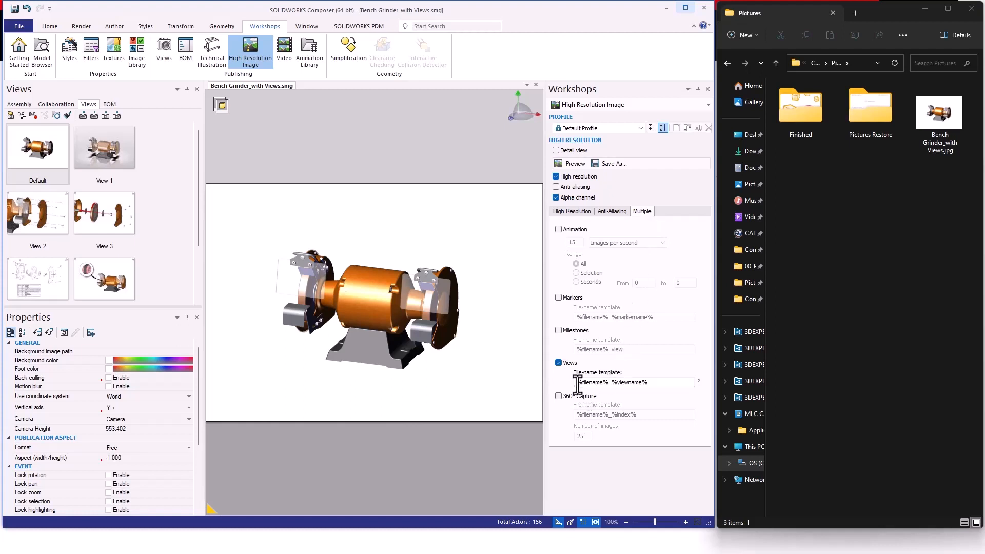
drag(576, 383, 608, 385)
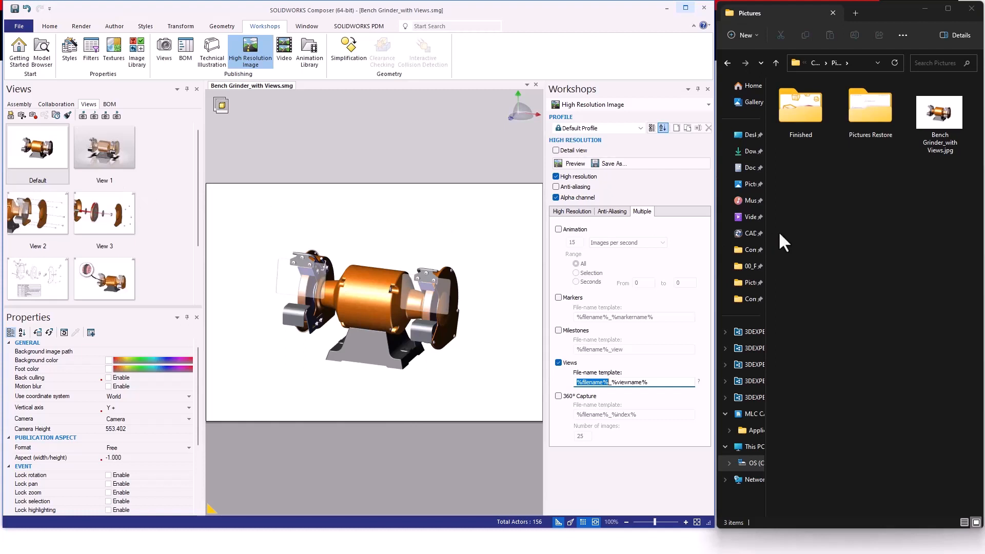
Duplicate Bench Grinder_with Views.jpg in the Pictures folder and rename the copy Bench Grinder_with Views_View 1.jpg
click(937, 121)
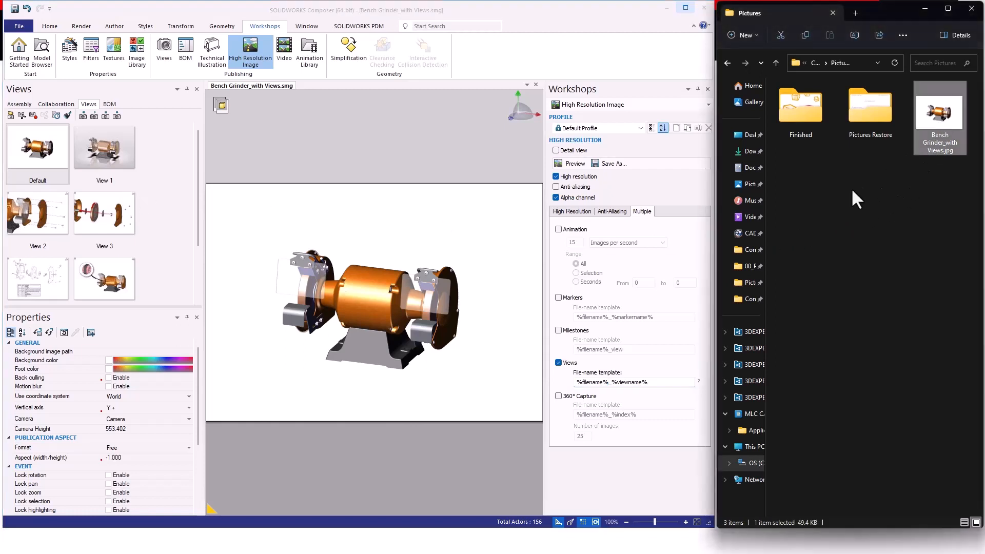
key(ctrl+c)
key(ctrl+v)
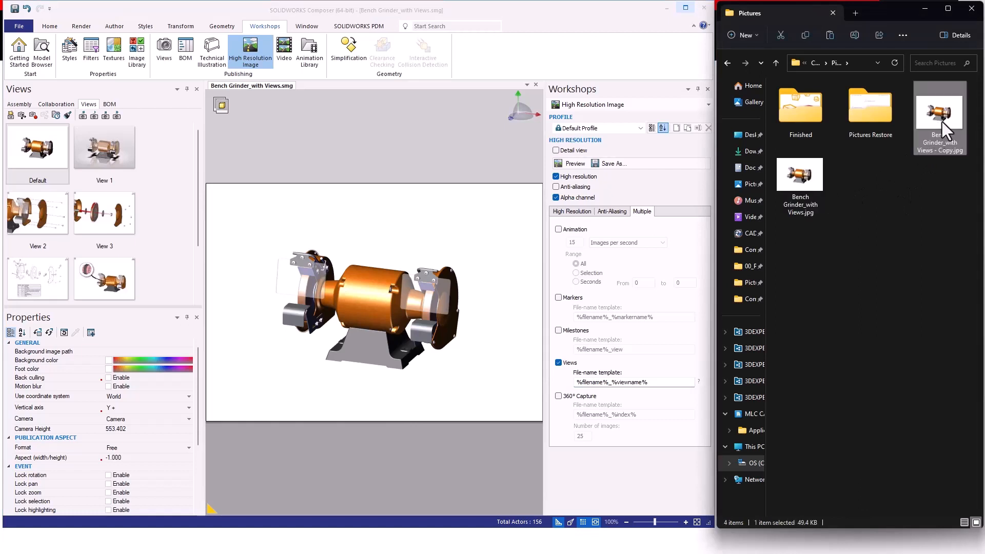
click(943, 120)
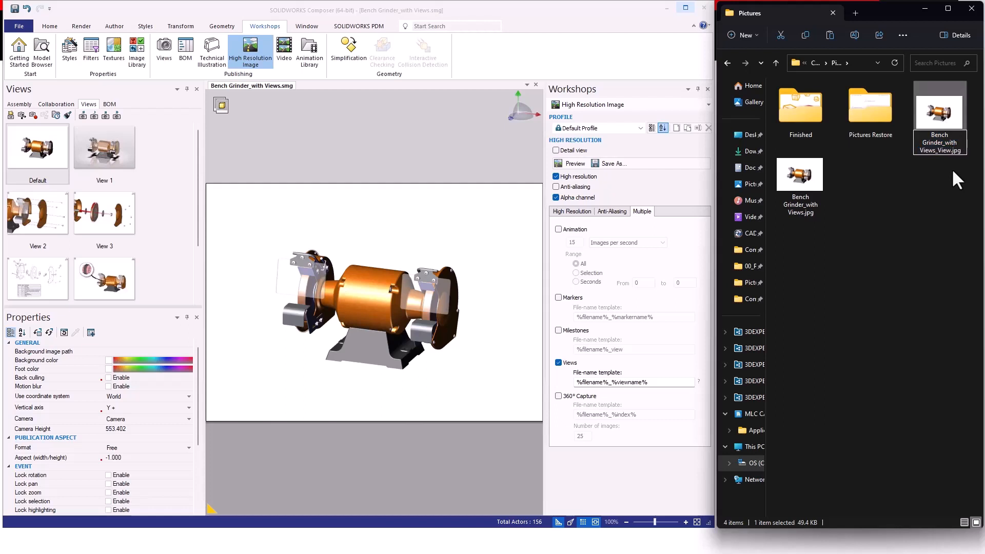
key(Return)
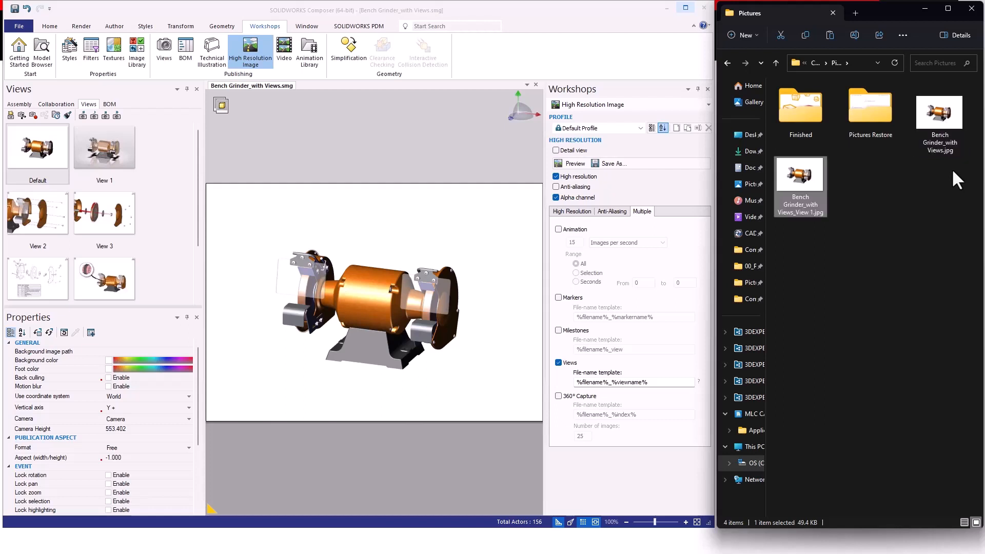
click(891, 195)
Duplicate the View 1 image in the Pictures folder and rename the copy Bench Grinder_with Views_View 2.jpg
click(808, 192)
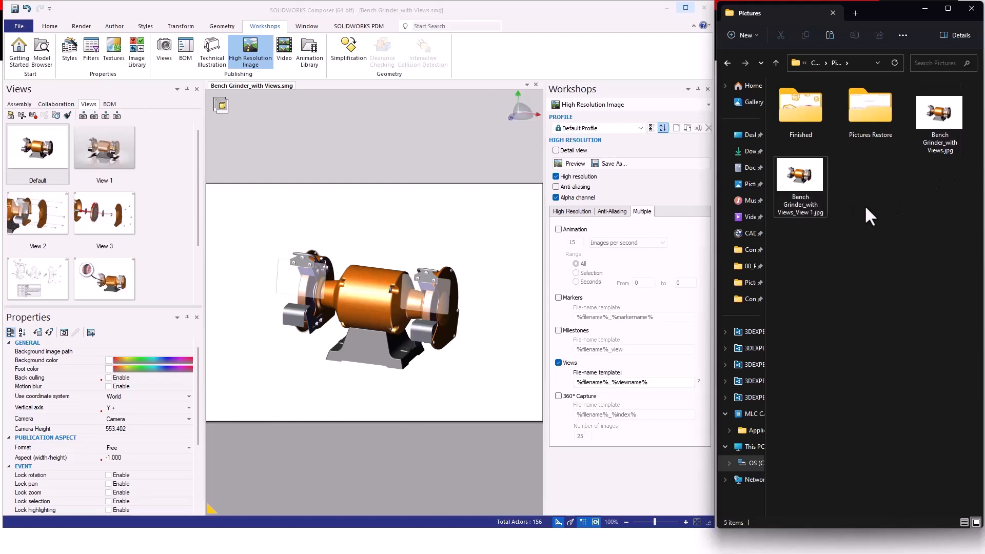
key(ctrl+c)
key(ctrl+v)
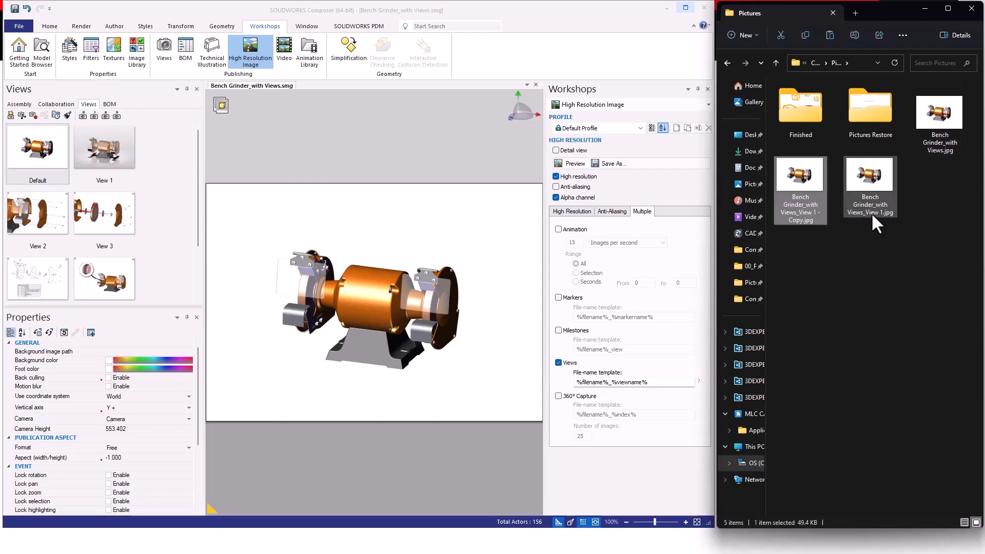
click(793, 192)
key(Right)
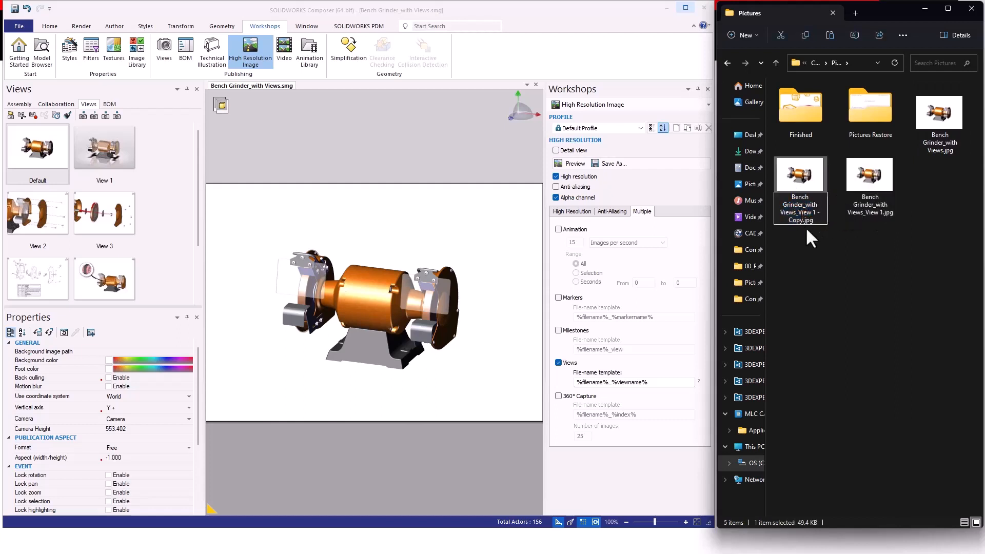
key(BackSpace)
key(BackSpace)
key(BackSpace)
key(BackSpace)
key(BackSpace)
key(BackSpace)
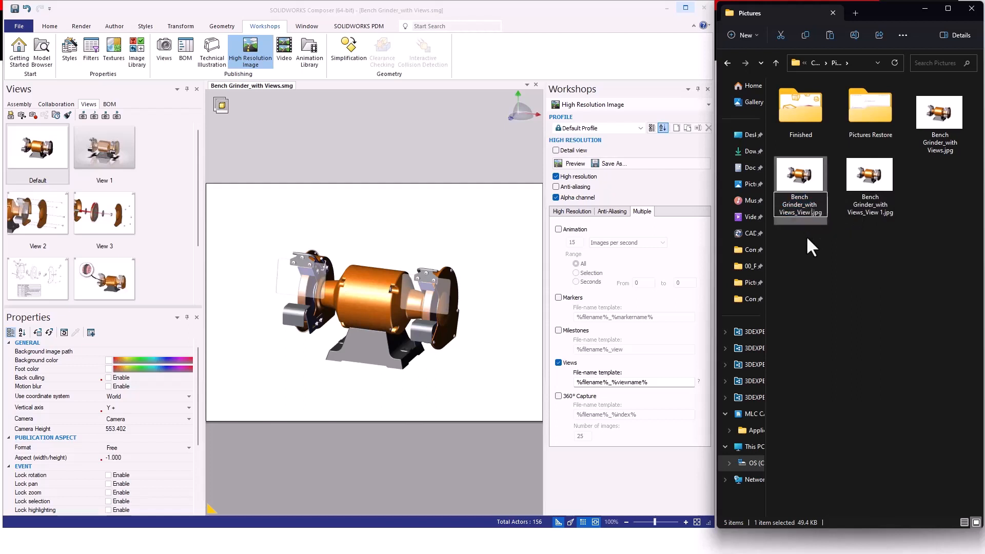
text(2)
key(Return)
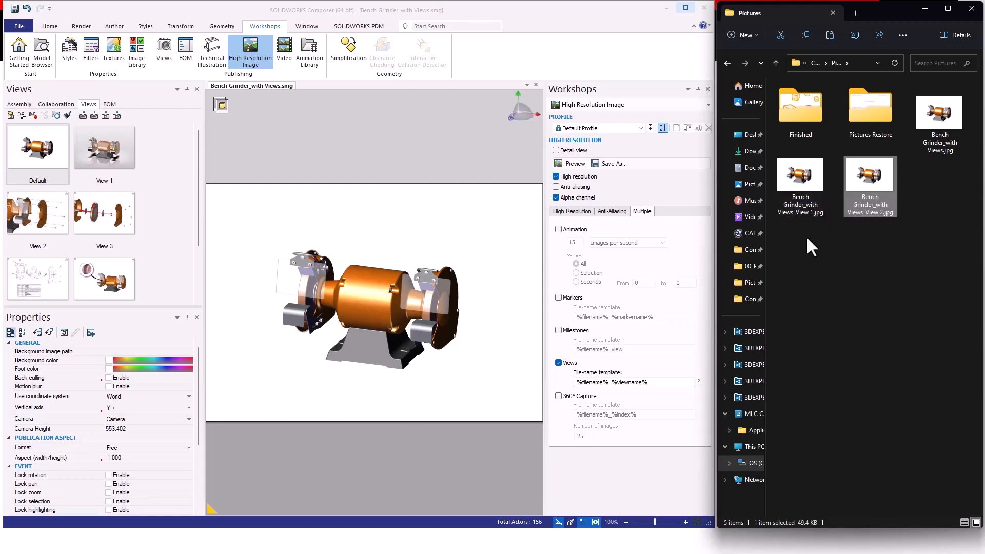
Duplicate the View 2 image in the Pictures folder and rename the copy Bench Grinder_with Views_View 3.jpg
key(ctrl+c)
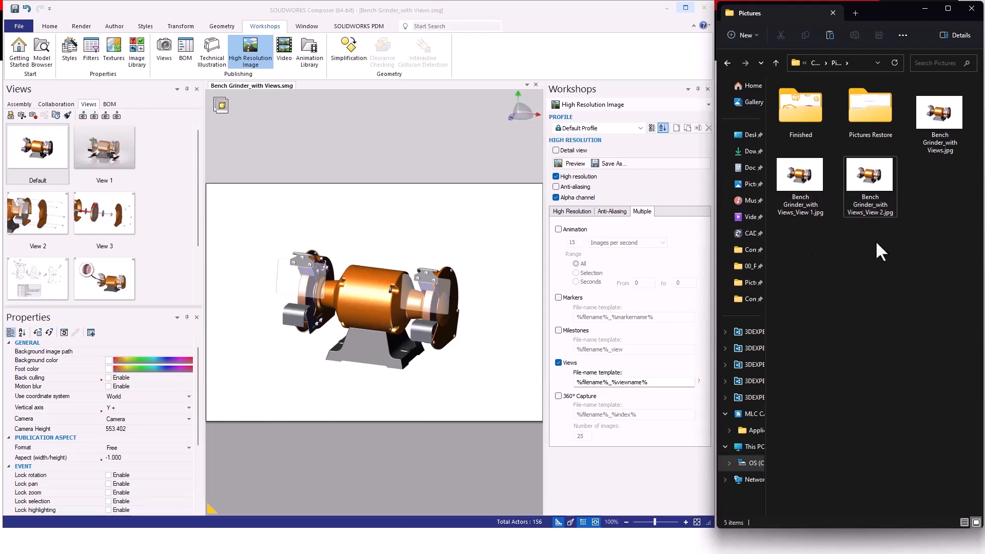
key(ctrl+v)
key(F2)
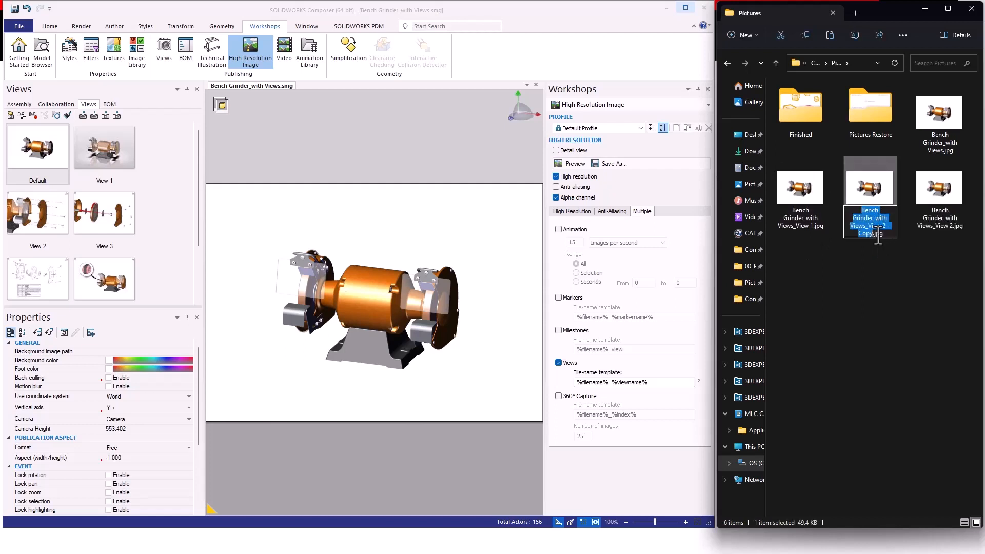
click(872, 235)
key(BackSpace)
key(BackSpace)
key(BackSpace)
key(BackSpace)
key(BackSpace)
key(BackSpace)
key(BackSpace)
text(3)
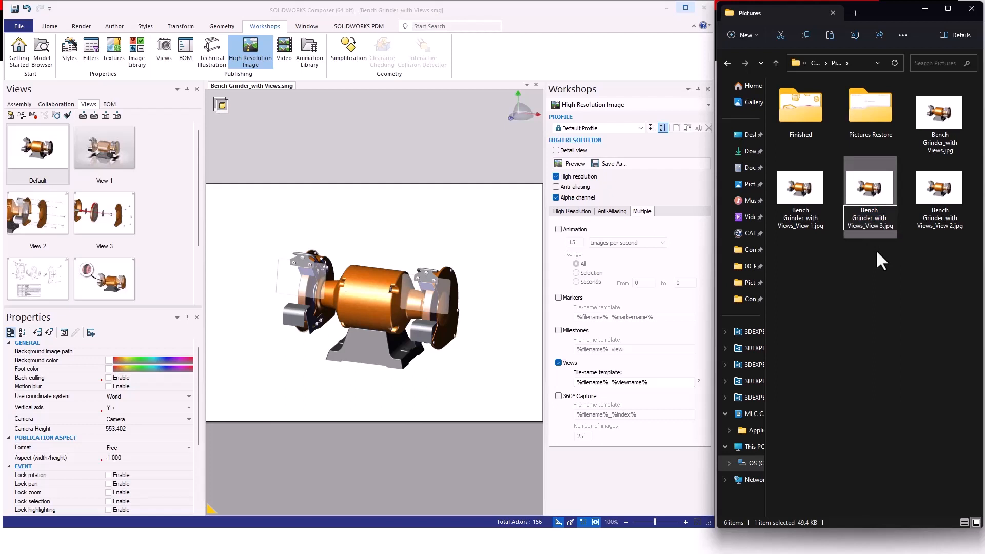
key(Return)
click(873, 251)
Duplicate the View 3 image in the Pictures folder and rename the copy Bench Grinder_with Views_View 4.jpg
click(952, 192)
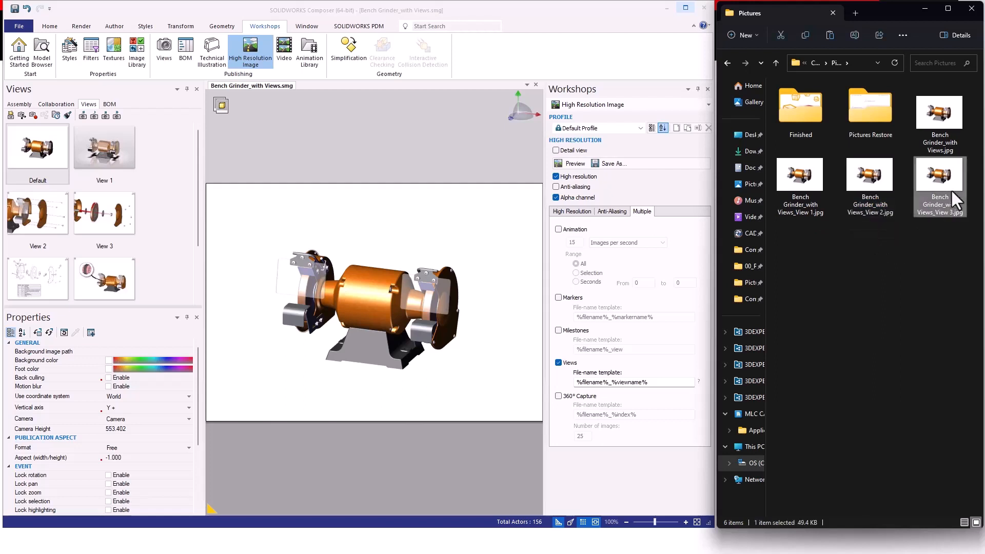
key(ctrl+c)
key(ctrl+v)
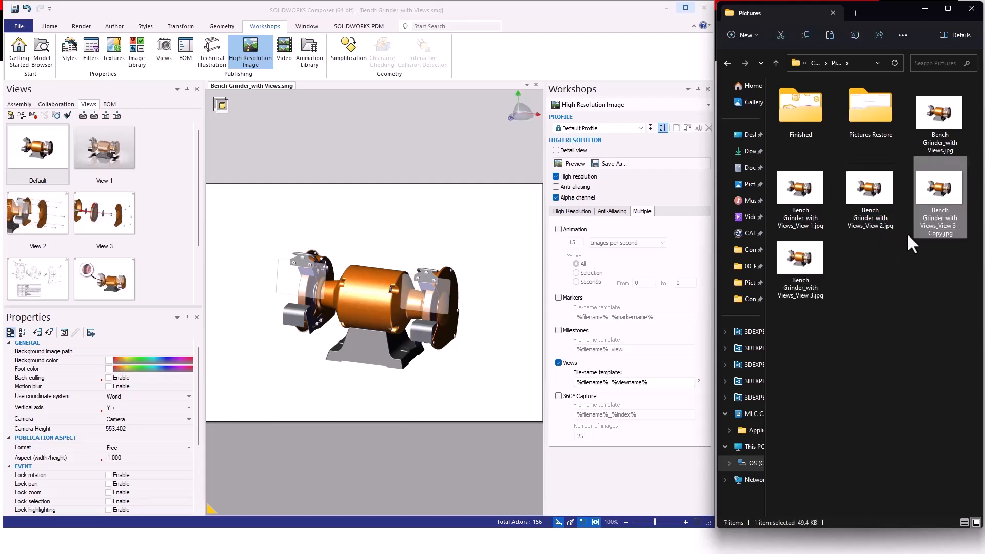
click(940, 218)
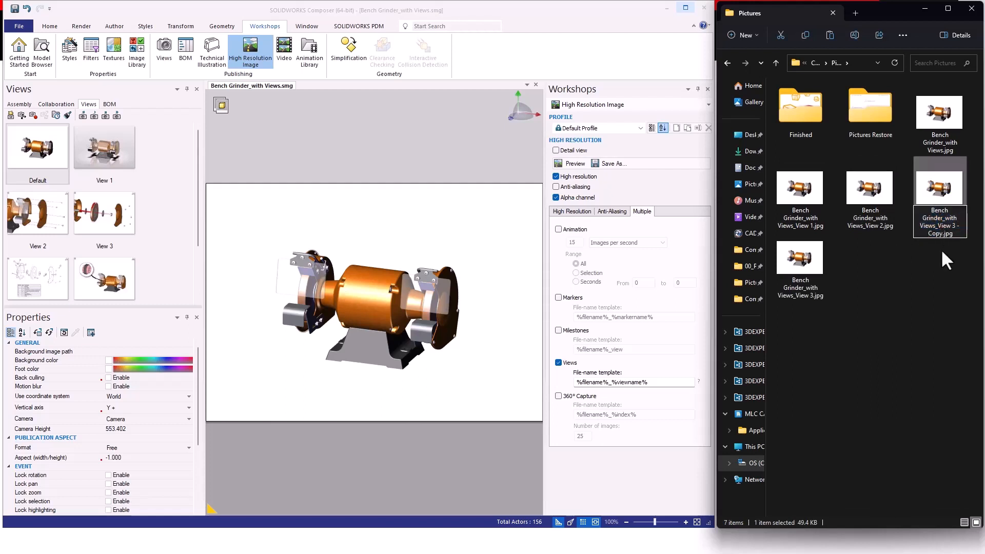
key(BackSpace)
key(BackSpace)
key(BackSpace)
key(BackSpace)
key(BackSpace)
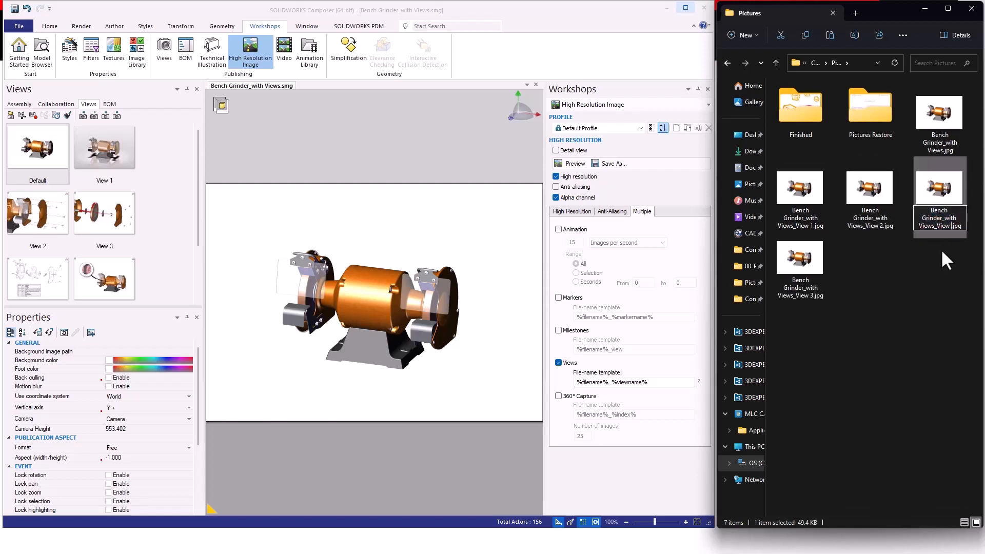
key(Return)
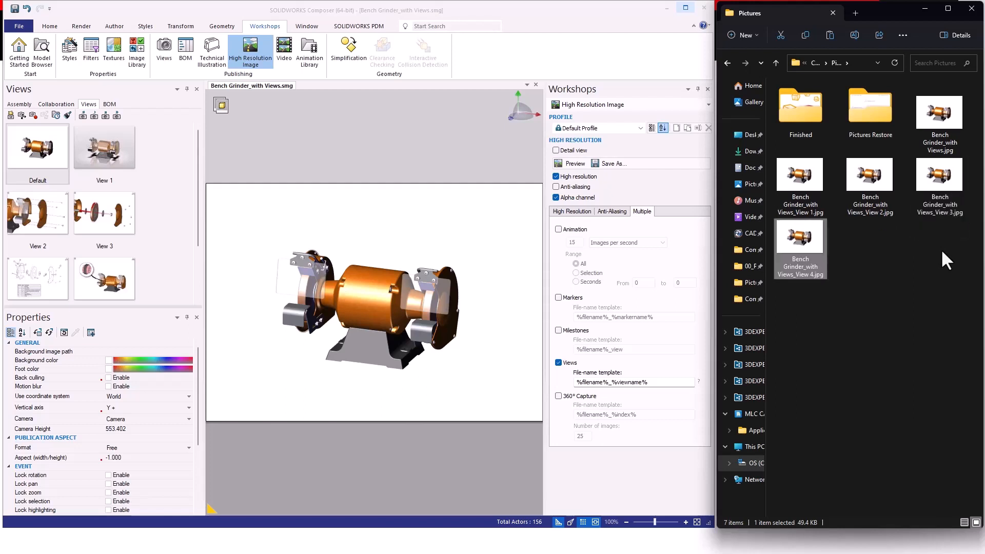
Duplicate the View 4 image in the Pictures folder and rename the copy Bench Grinder_with Views_View 5.jpg
key(ctrl+c)
click(849, 294)
key(ctrl+v)
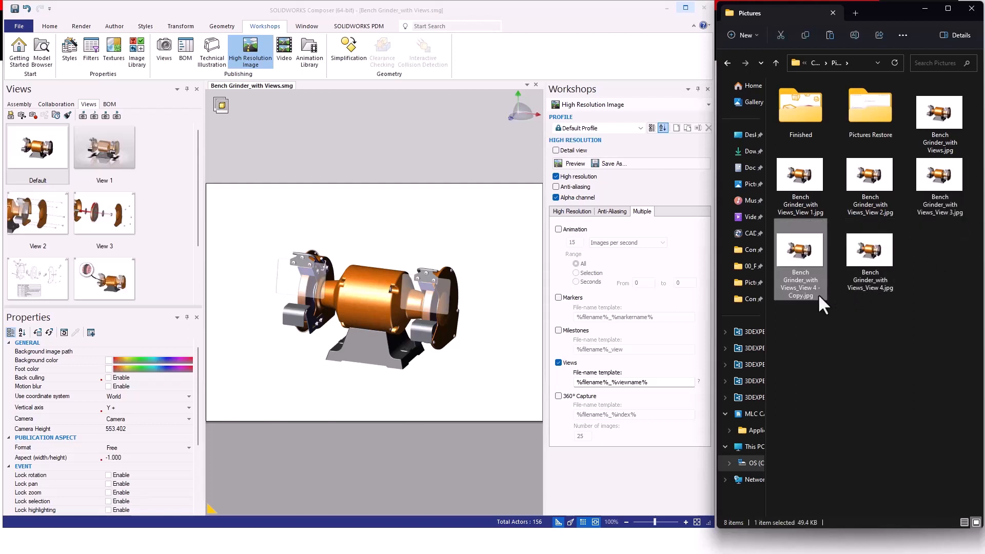
click(793, 269)
click(803, 303)
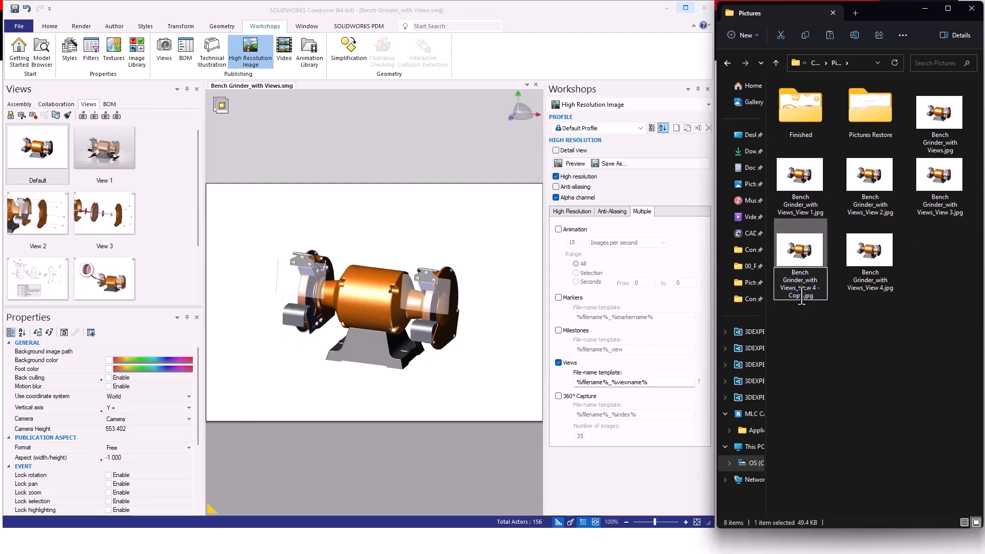
key(BackSpace)
key(BackSpace)
key(BackSpace)
key(BackSpace)
key(BackSpace)
key(BackSpace)
key(BackSpace)
key(BackSpace)
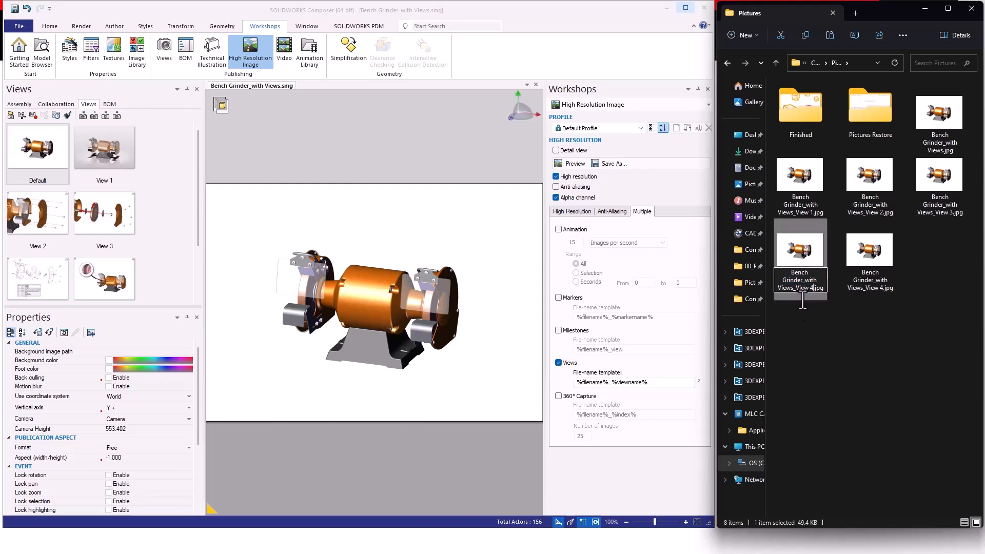
text(5)
key(Return)
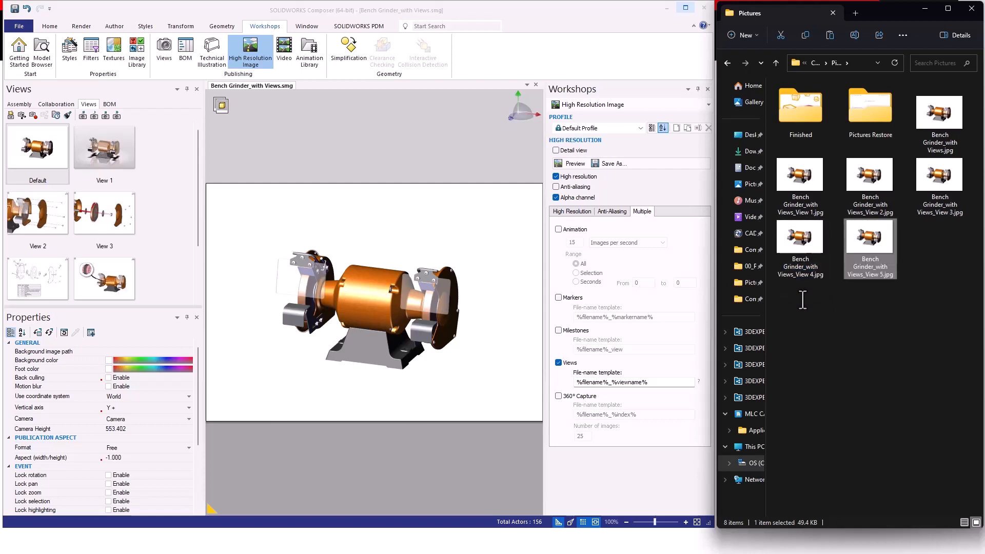
Duplicate the View 5 image in the Pictures folder and rename the copy Bench Grinder_with Views_View 6.jpg
click(812, 294)
click(853, 244)
key(ctrl+c)
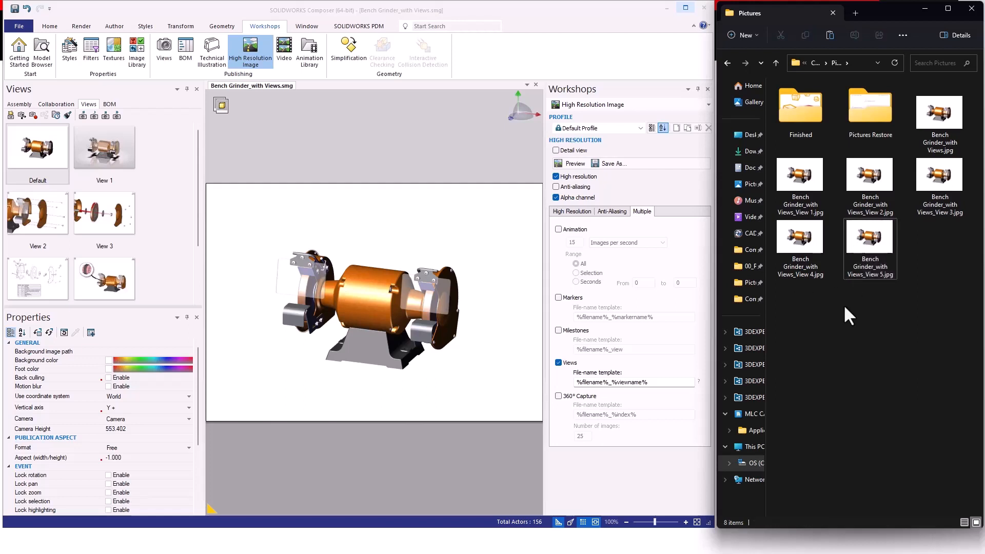
key(ctrl+v)
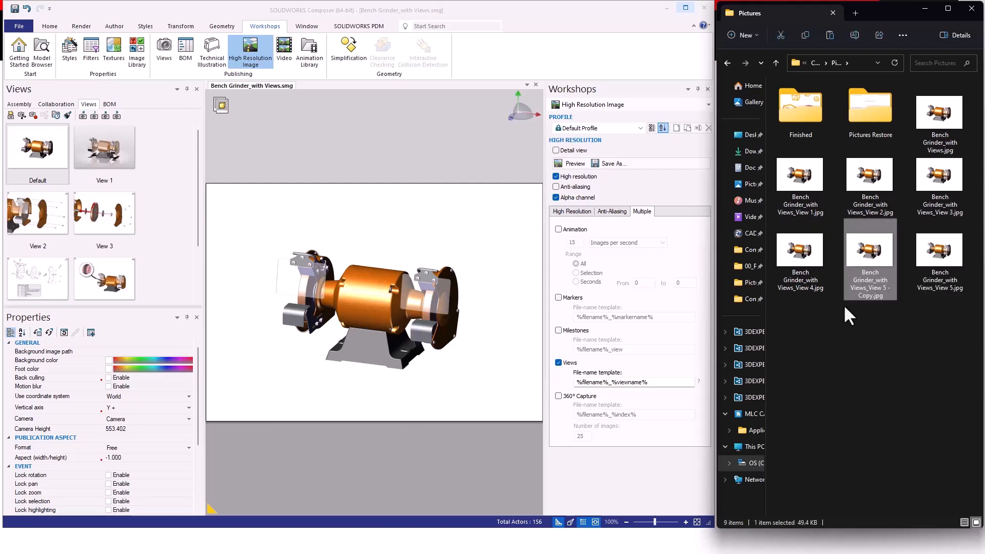
click(870, 269)
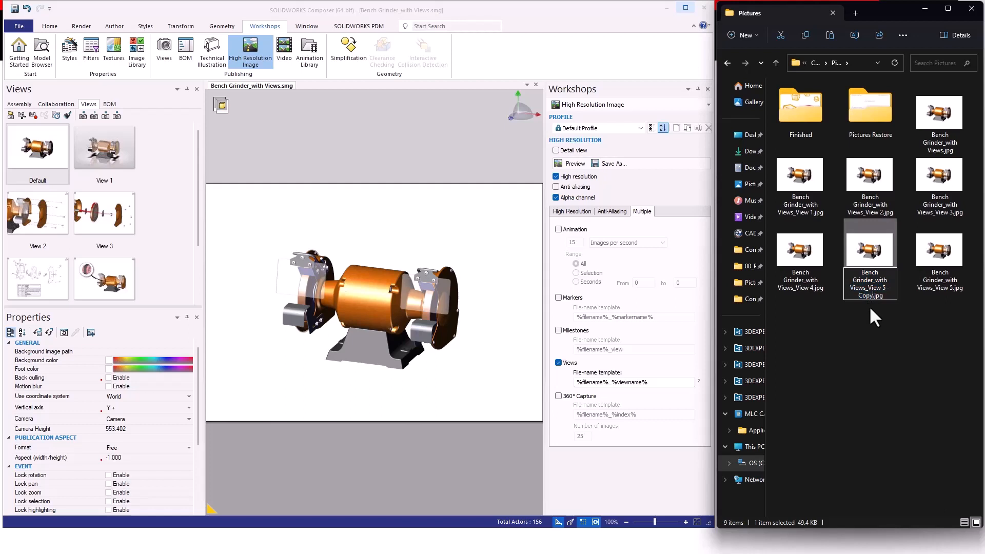
key(BackSpace)
key(BackSpace)
key(BackSpace)
key(BackSpace)
key(BackSpace)
key(BackSpace)
key(BackSpace)
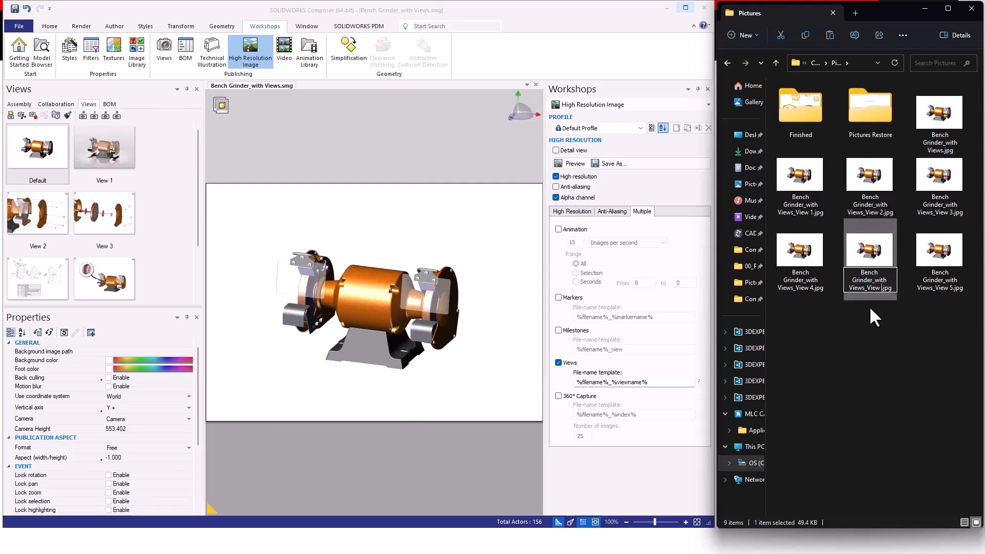
text(6)
key(Return)
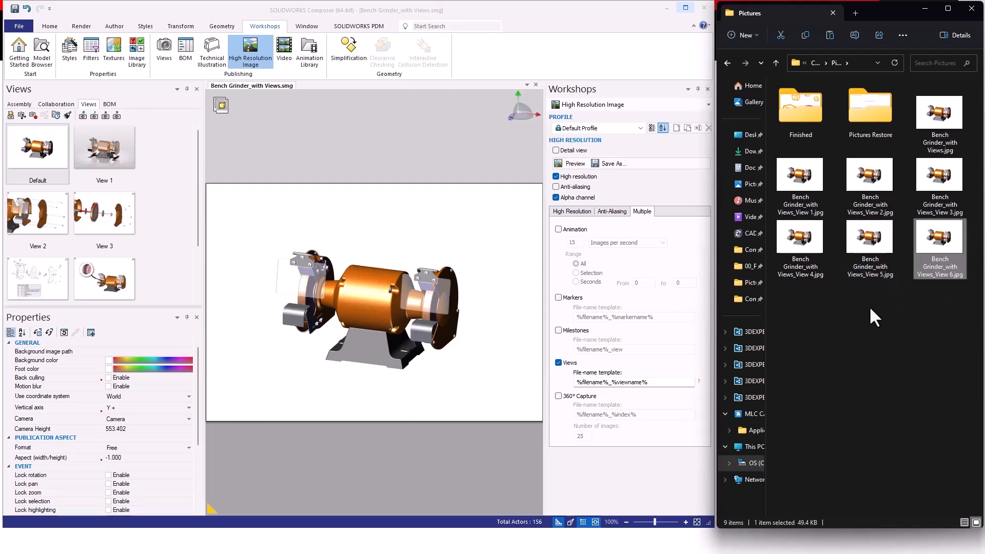
click(869, 306)
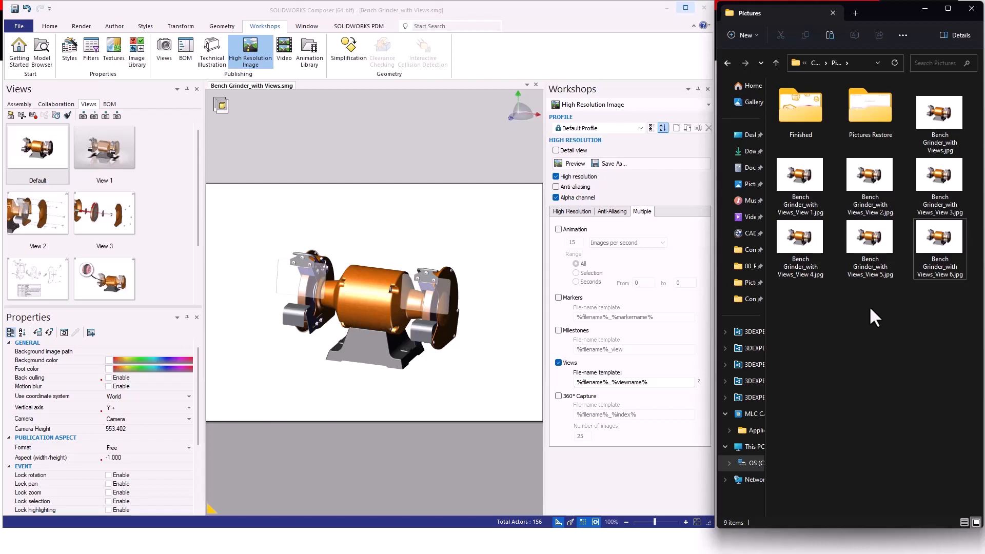
Switch to the Word operator's guide and insert Bench Grinder_with Views_View 1.jpg as an inserted and linked picture below the Bench Grinder Operator's Guide title
key(alt+Tab)
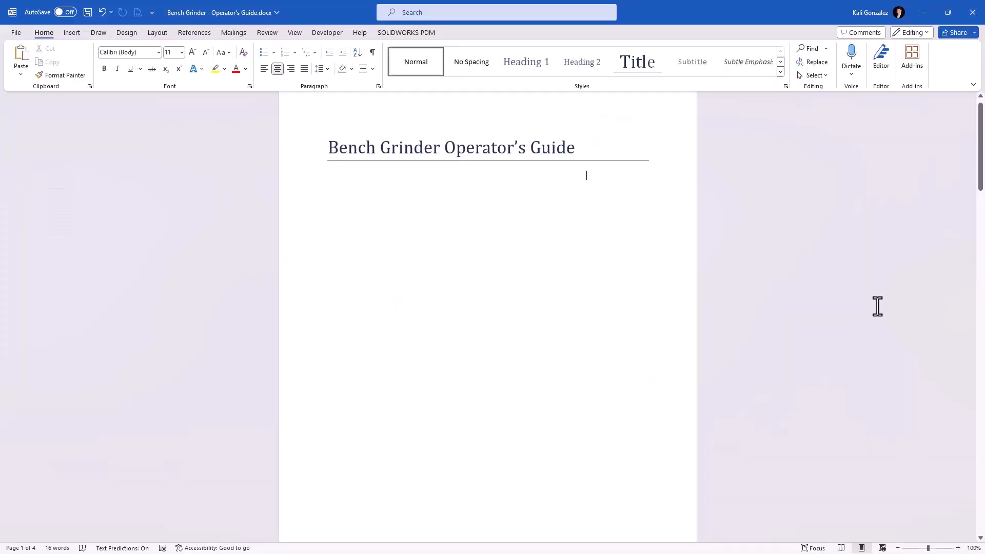
click(399, 175)
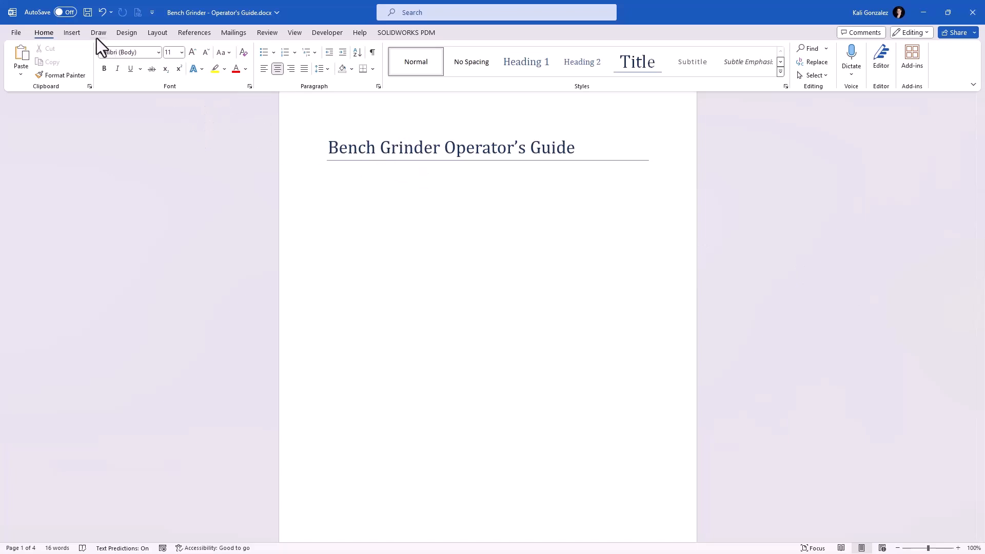
click(74, 33)
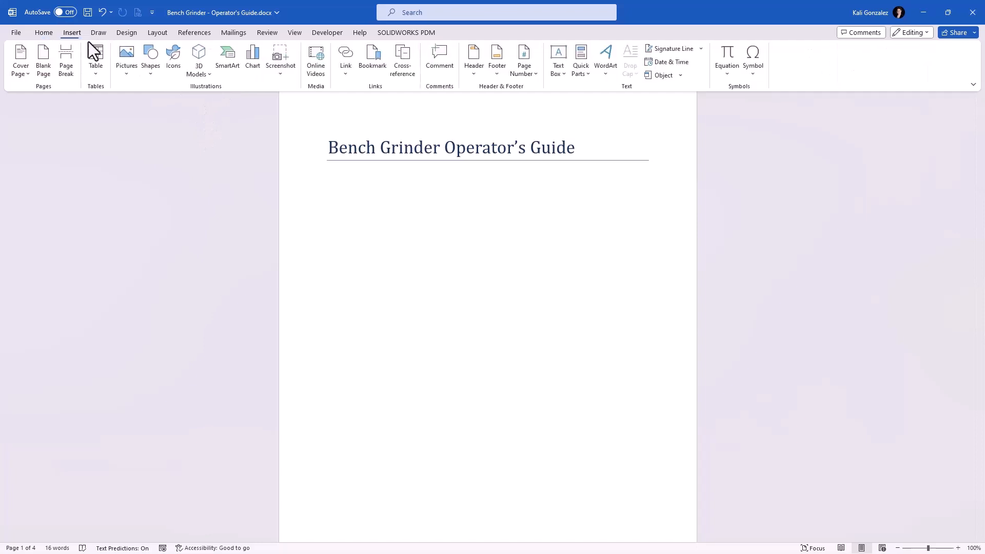
click(126, 74)
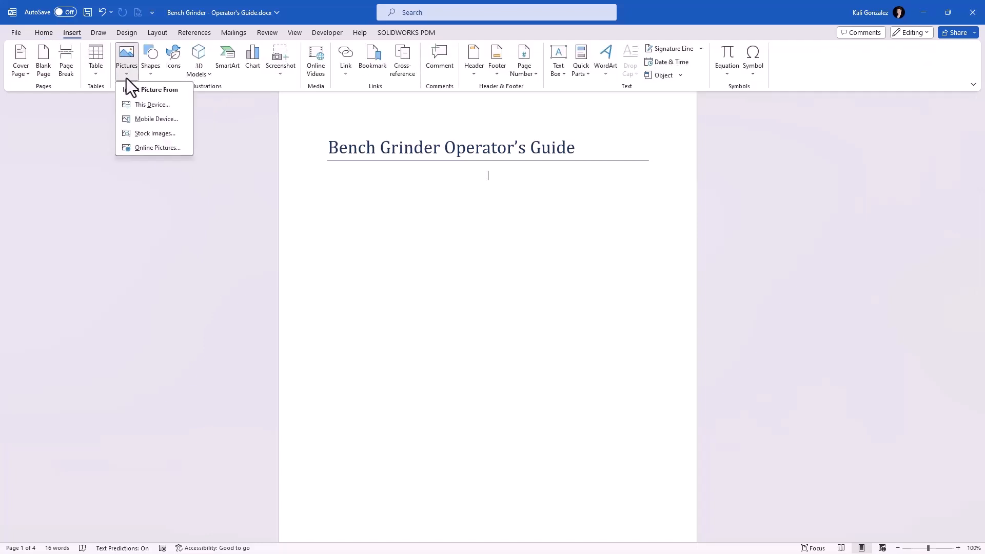
click(154, 105)
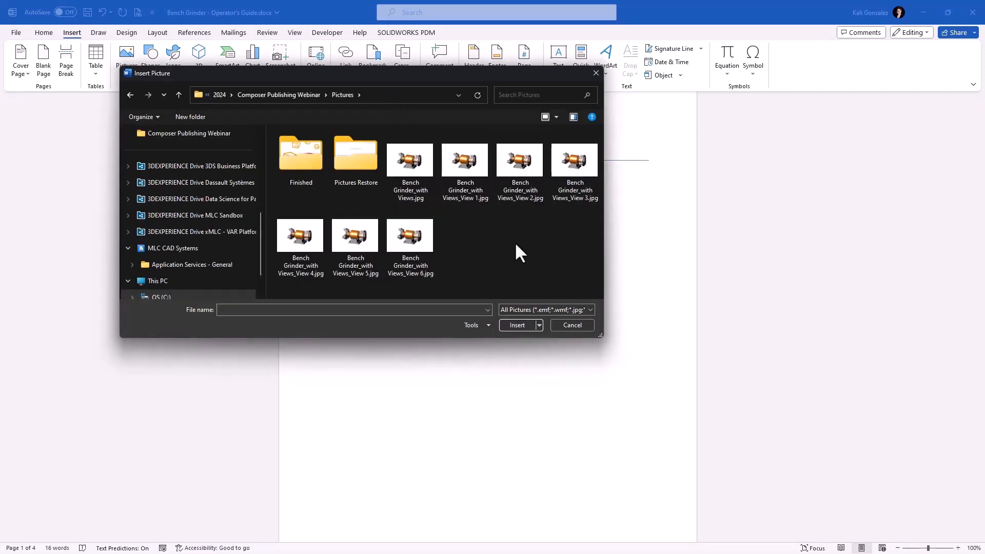
drag(606, 339, 632, 343)
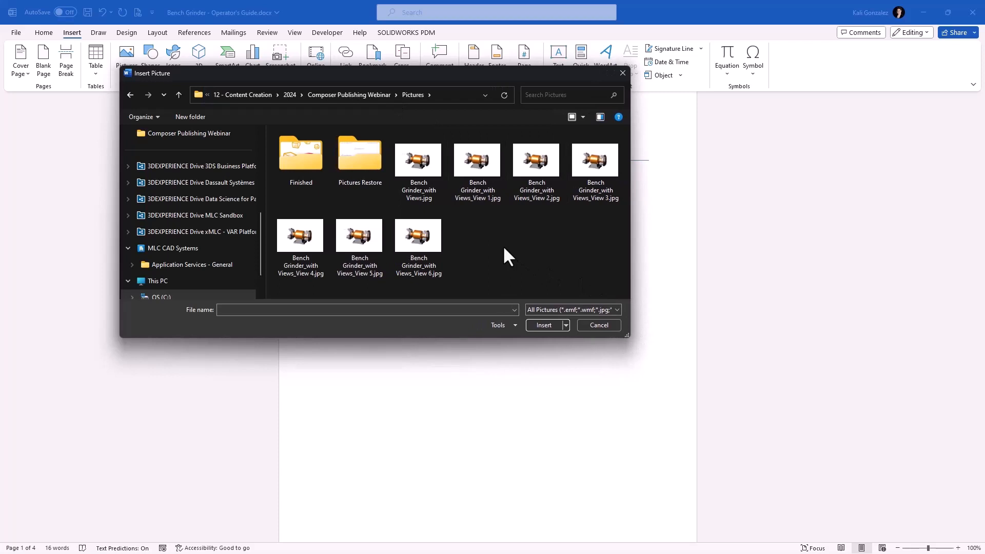
click(485, 172)
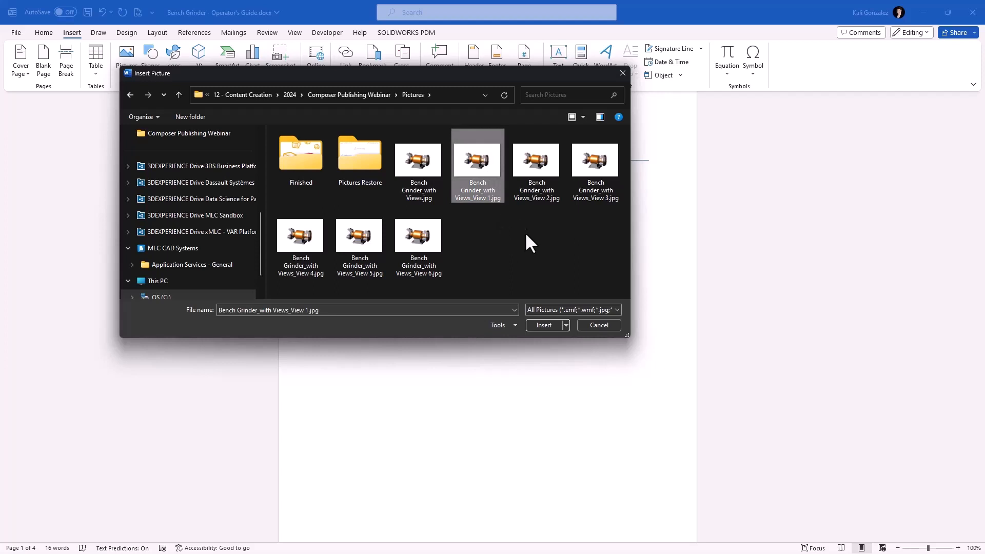
click(565, 326)
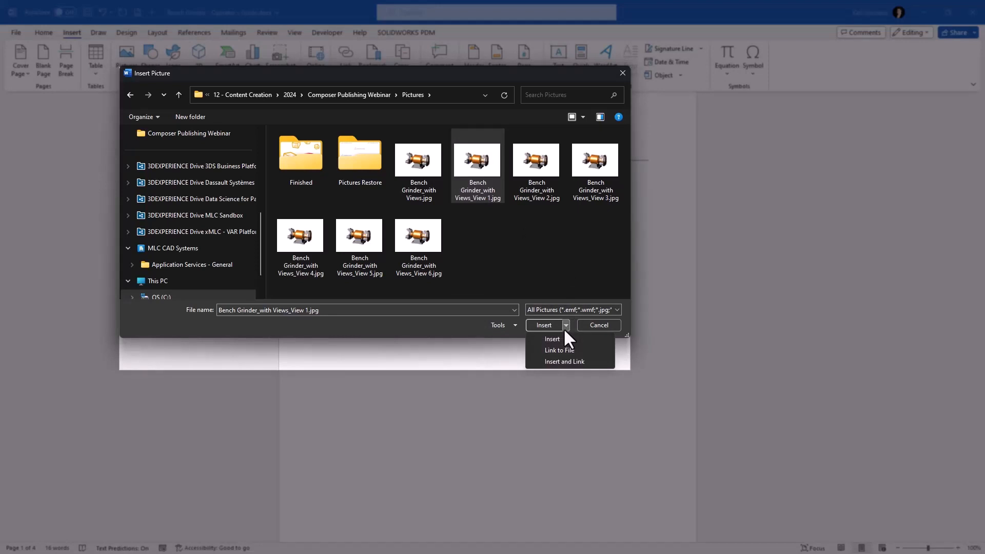
click(586, 362)
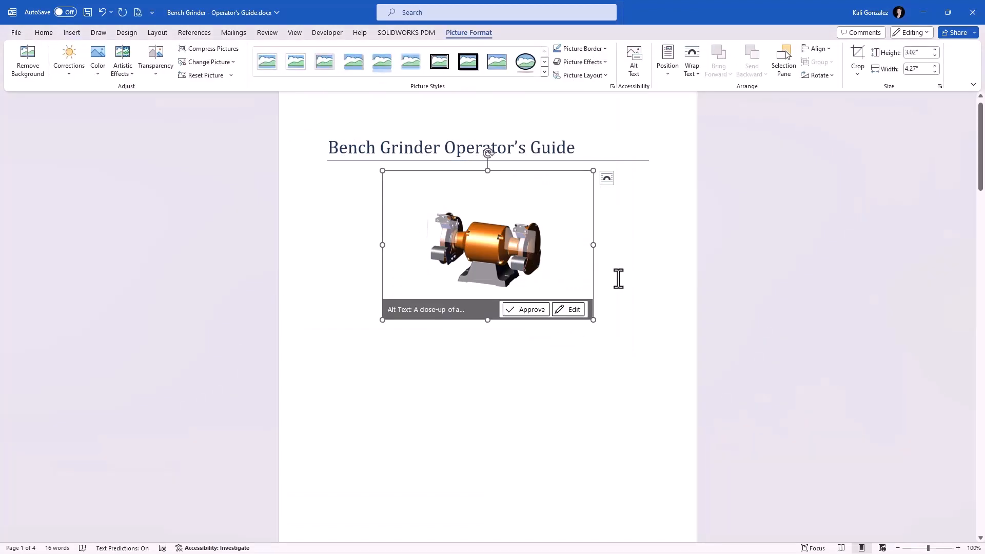
Apply a black-framed picture style with a shadow to the grinder picture and set its text wrapping to Top and Bottom
click(494, 66)
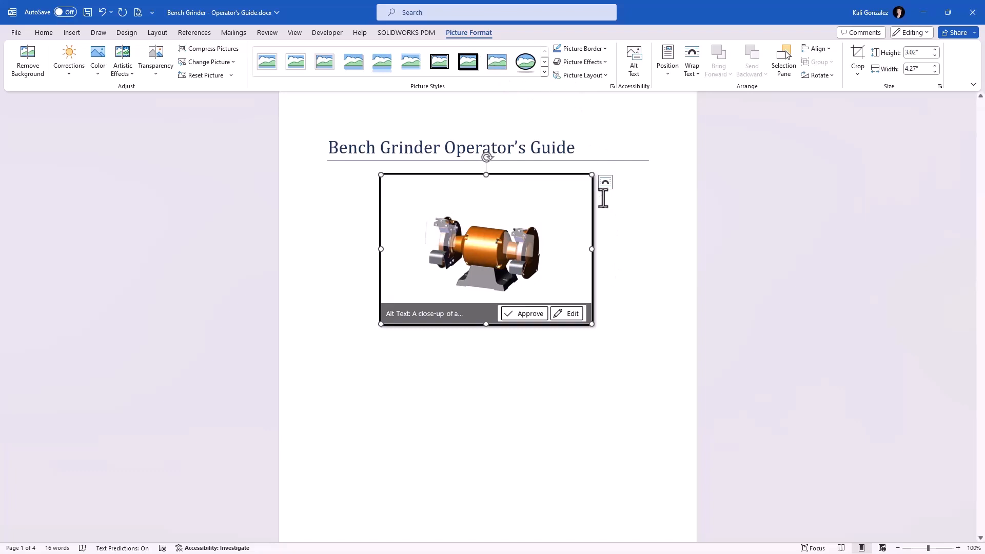
click(606, 182)
click(636, 278)
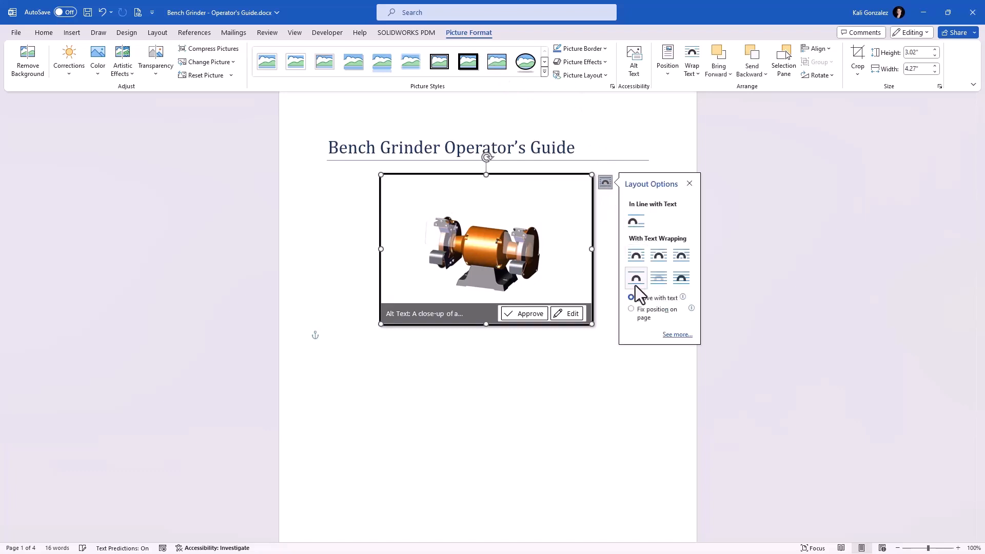
Enlarge the grinder picture to about 4.66" high by 6.59" wide and move it to line up beneath the title
click(596, 328)
click(591, 324)
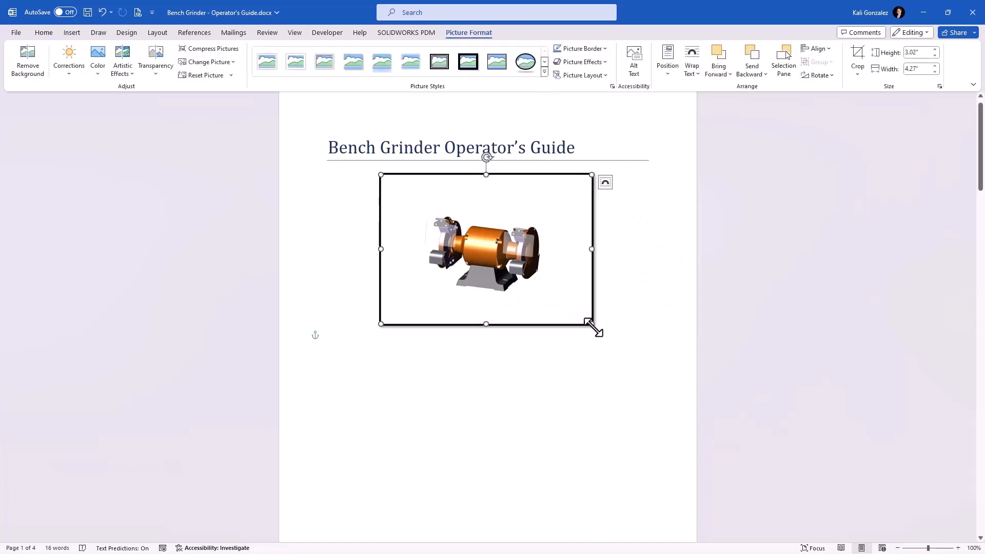
drag(591, 325, 665, 375)
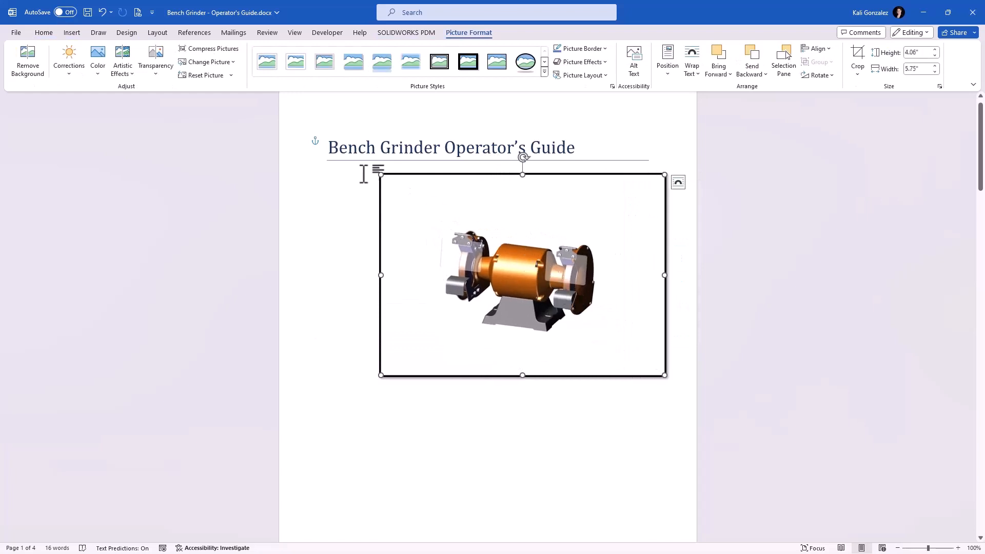
drag(433, 220, 383, 221)
drag(615, 383, 656, 410)
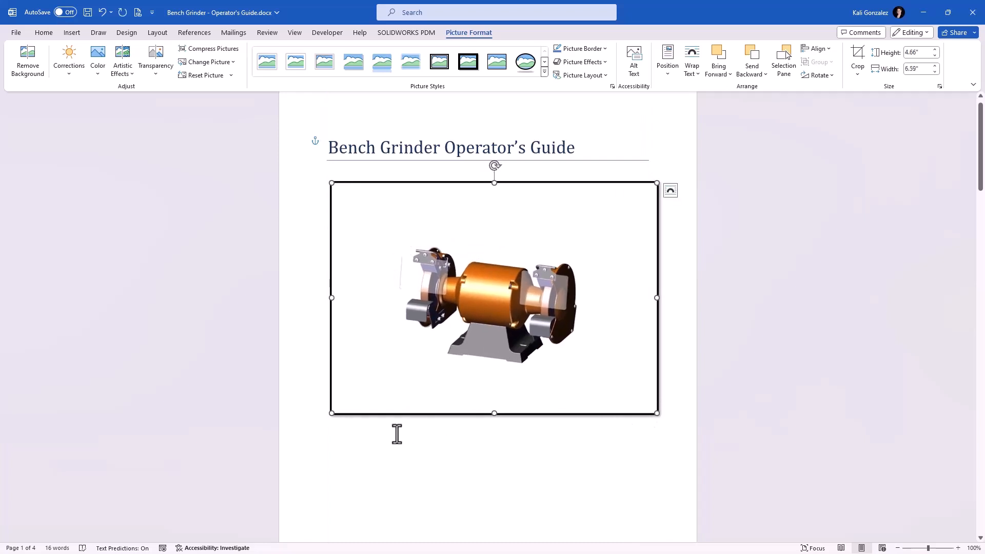
click(413, 438)
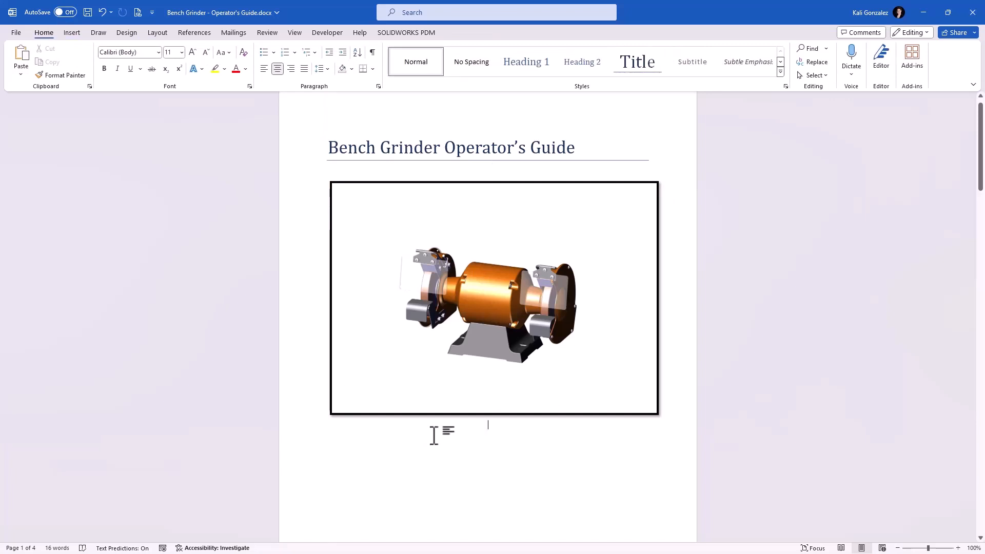
Insert Bench Grinder_with Views_View 2.jpg as an inserted and linked picture beneath the Grinding Wheel Replacement heading
scroll(449, 427, down, 4)
scroll(449, 427, down, 8)
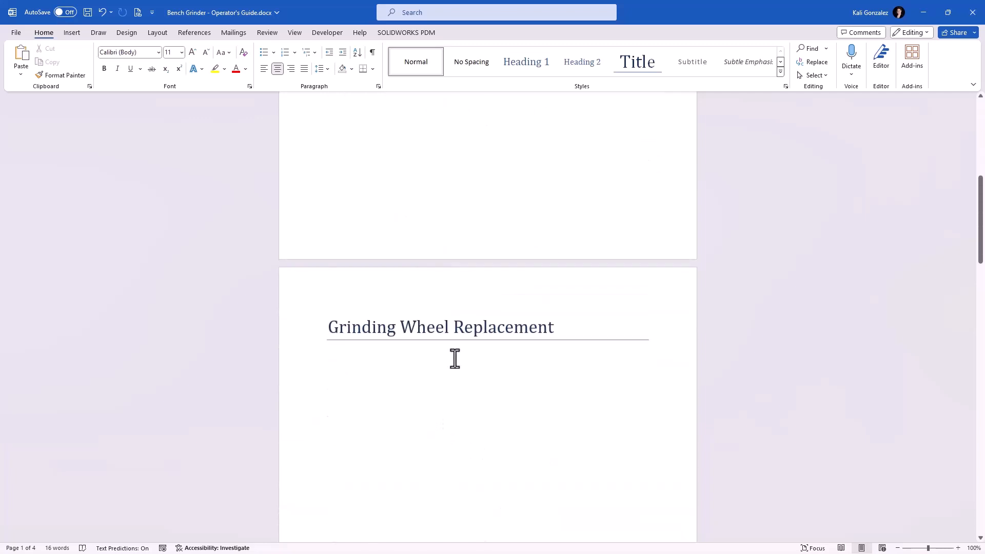
click(455, 356)
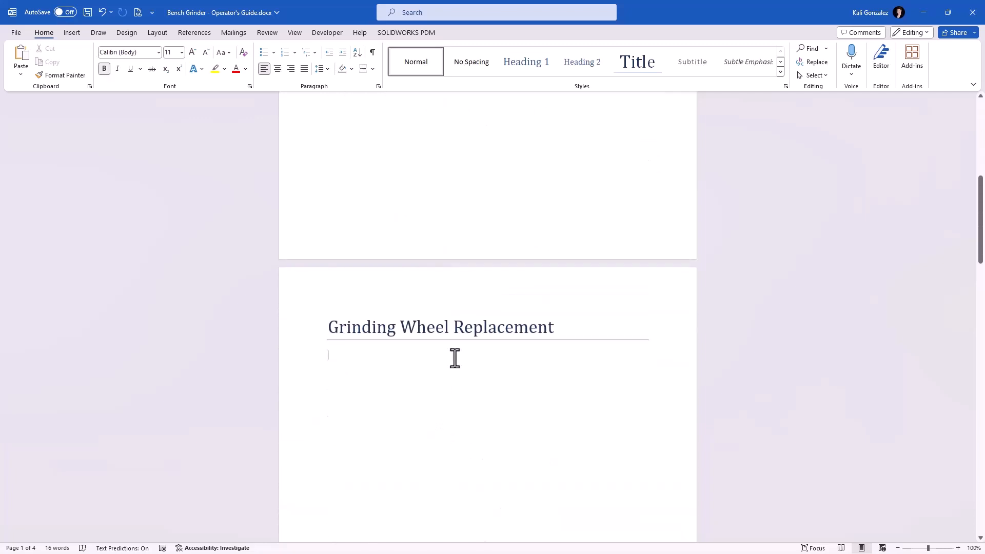
click(69, 32)
click(128, 75)
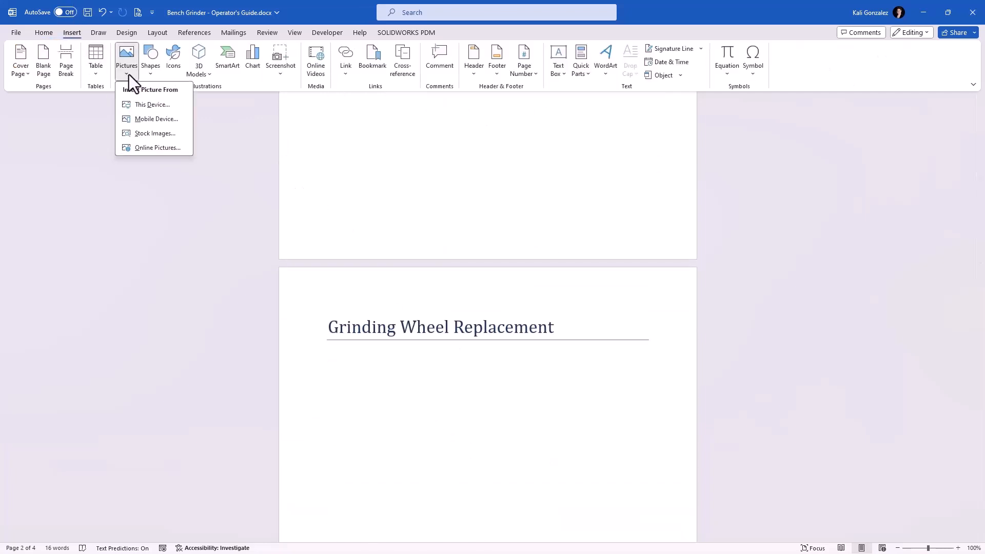
click(144, 104)
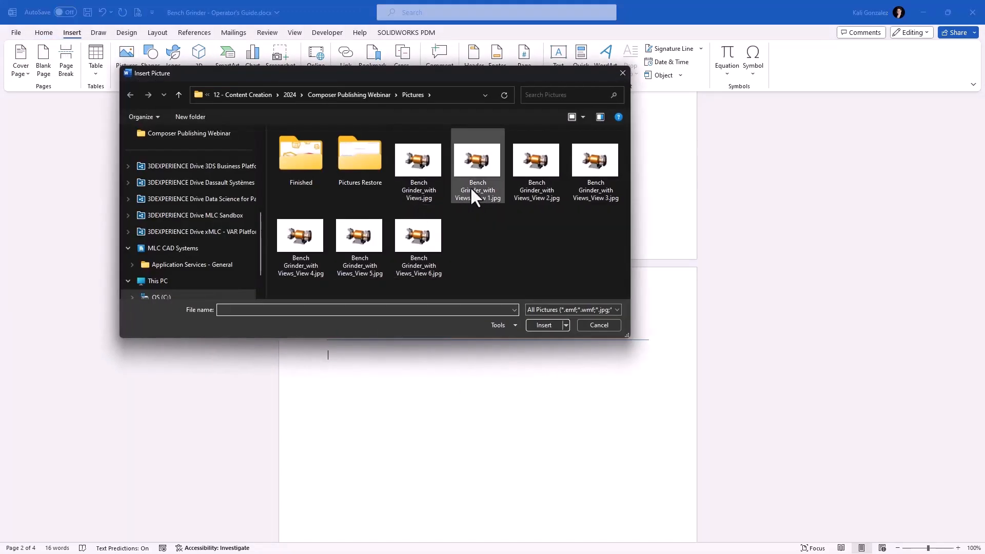
click(536, 169)
click(565, 324)
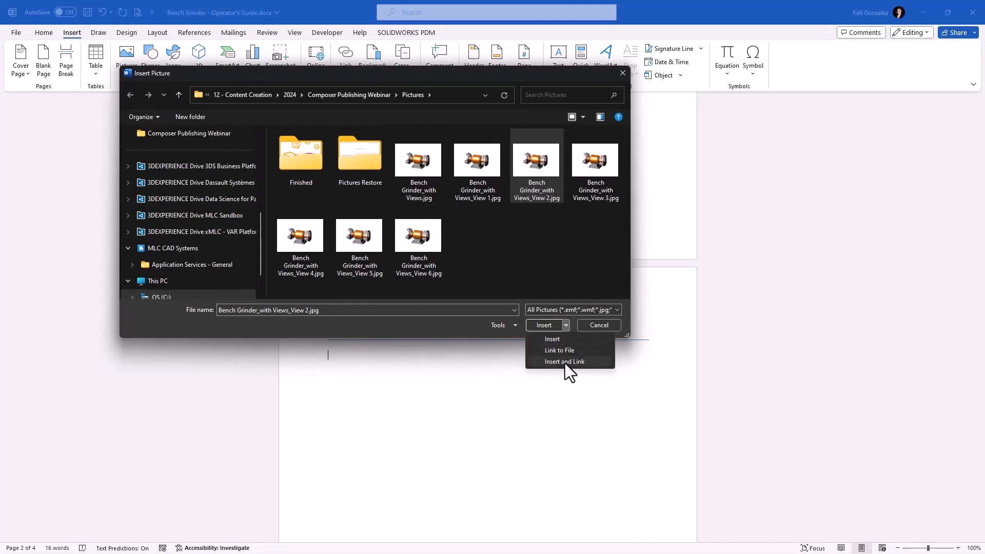
click(565, 364)
Apply the black-framed shadow picture style to the View 2 picture, center it, and start a new line below it
click(497, 62)
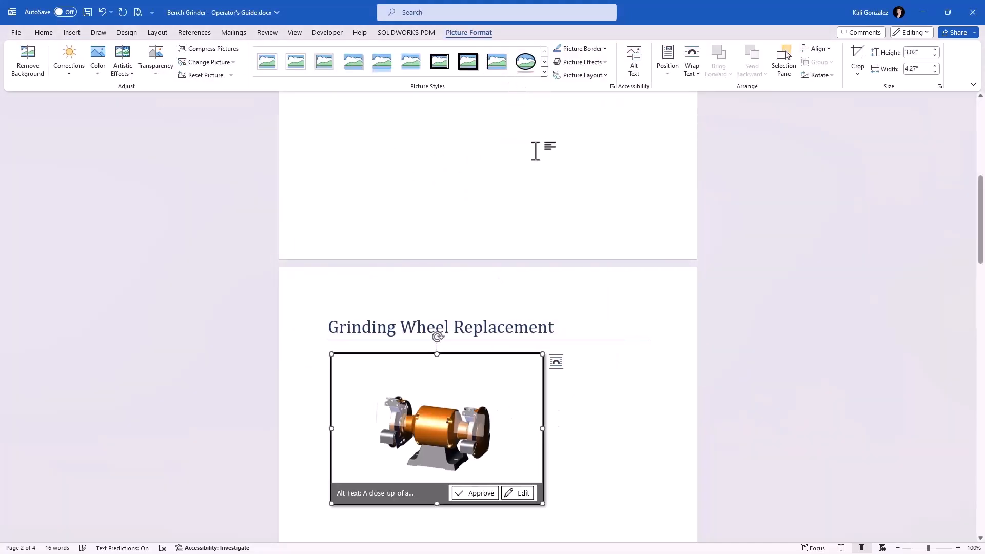
scroll(567, 451, down, 3)
click(564, 432)
click(500, 380)
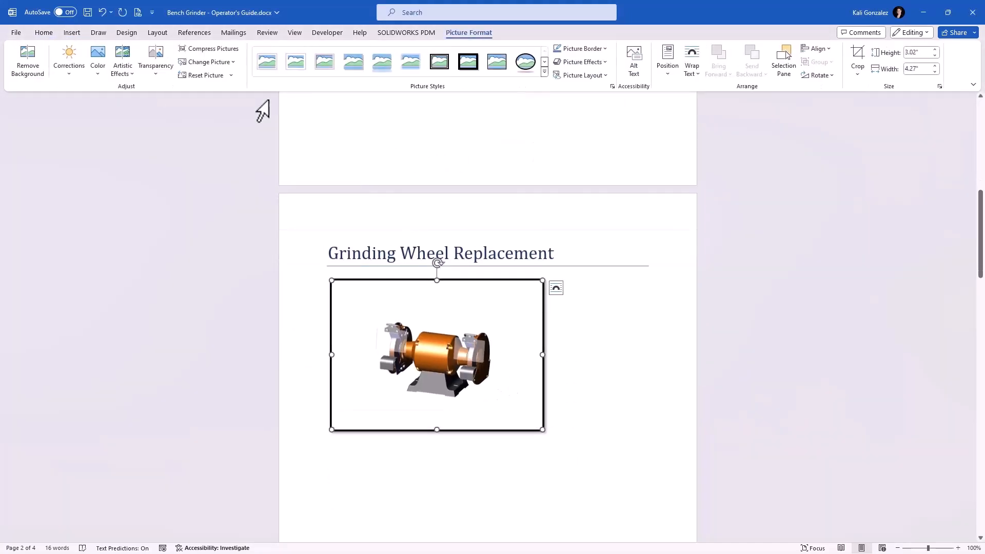
click(45, 33)
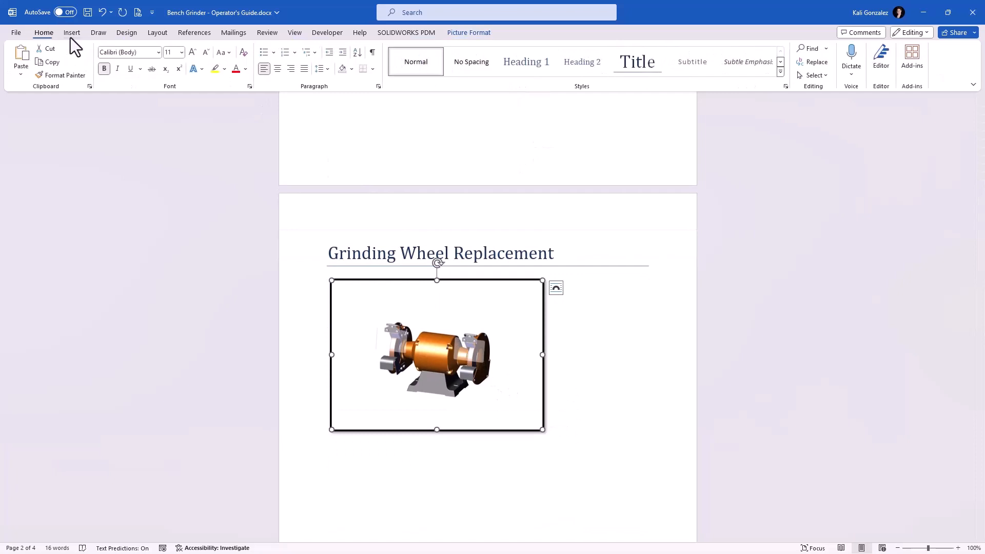
click(277, 68)
click(607, 433)
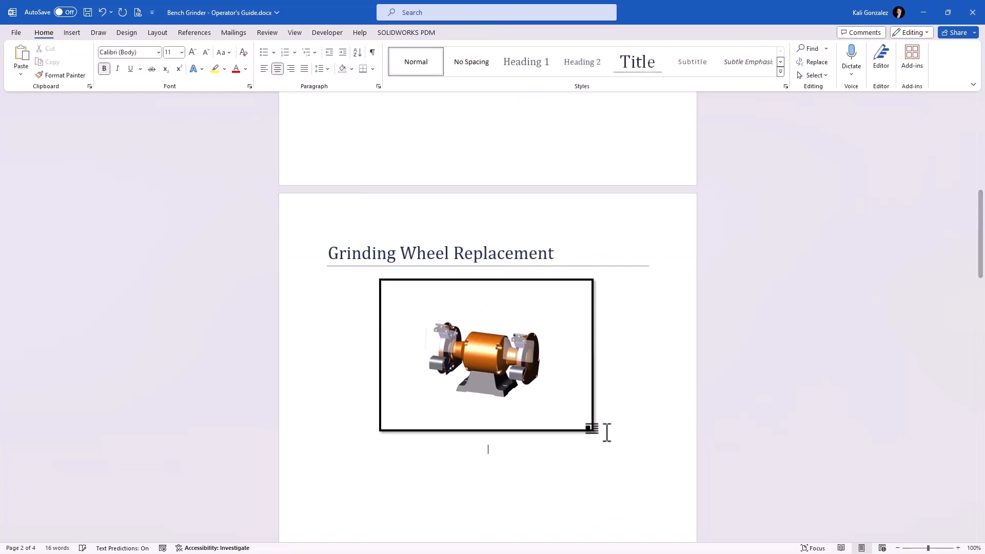
Insert Bench Grinder_with Views_View 3.jpg as an inserted and linked picture below the View 2 picture
click(70, 33)
click(125, 59)
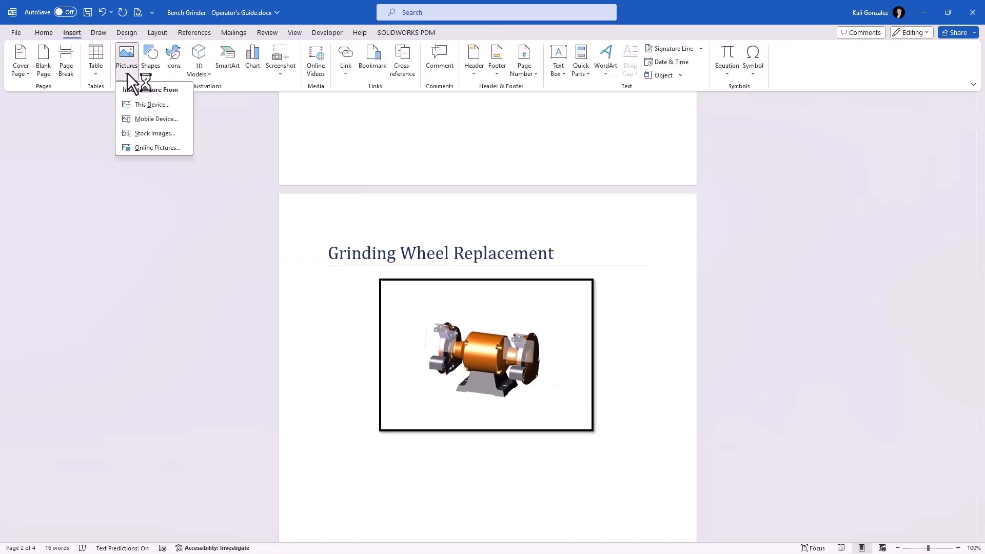
click(141, 104)
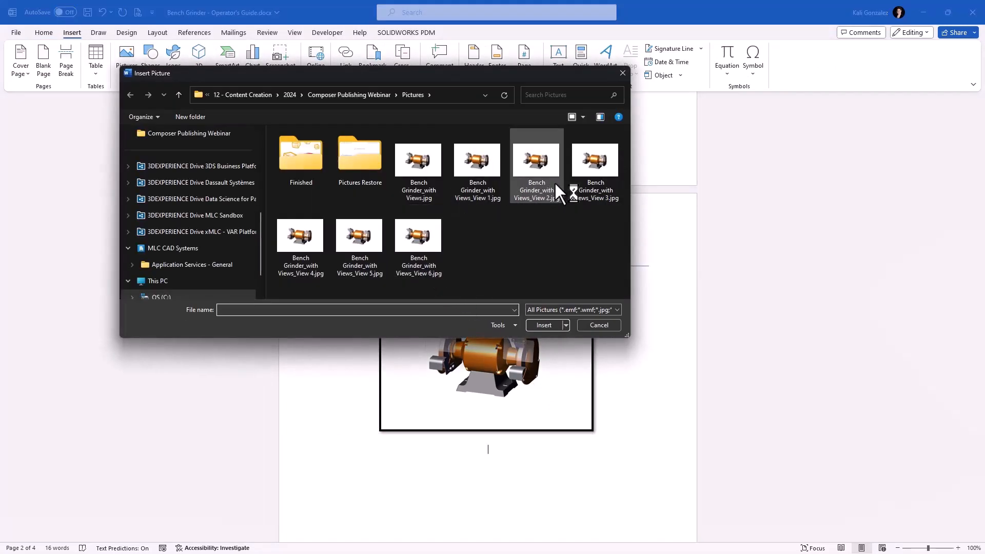
click(600, 191)
click(566, 325)
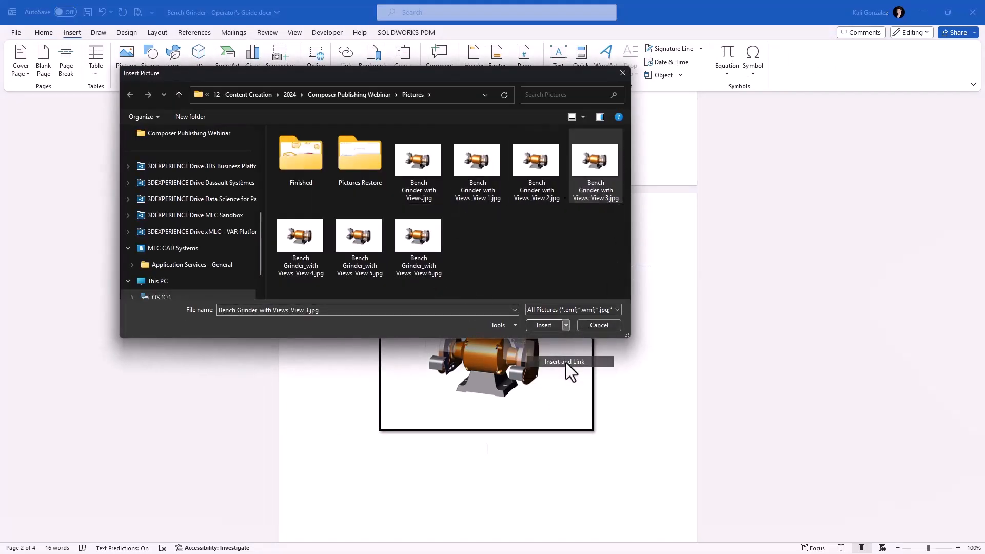
click(565, 363)
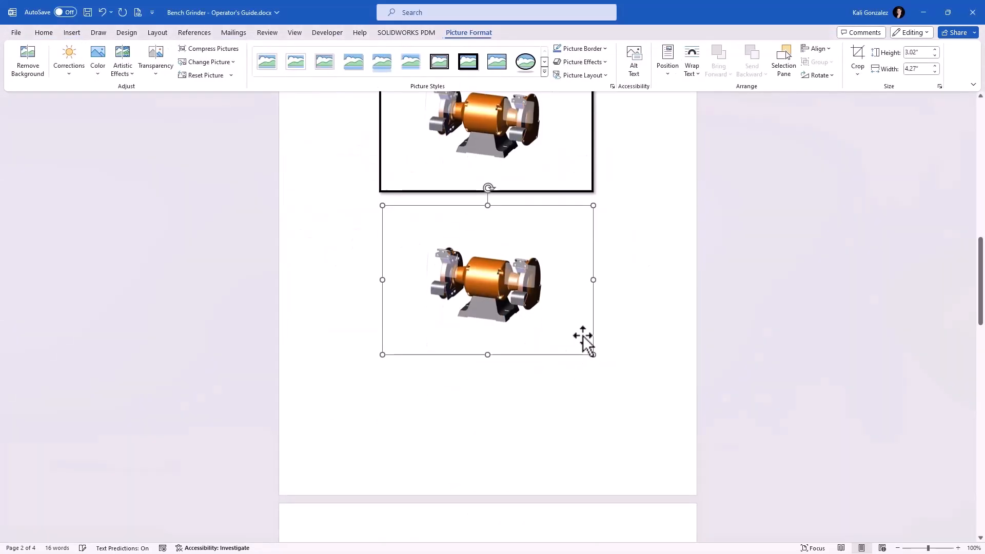
Apply the black-framed shadow style to the View 3 picture and enlarge both Grinding Wheel Replacement pictures to matching size
click(499, 63)
drag(381, 359, 367, 404)
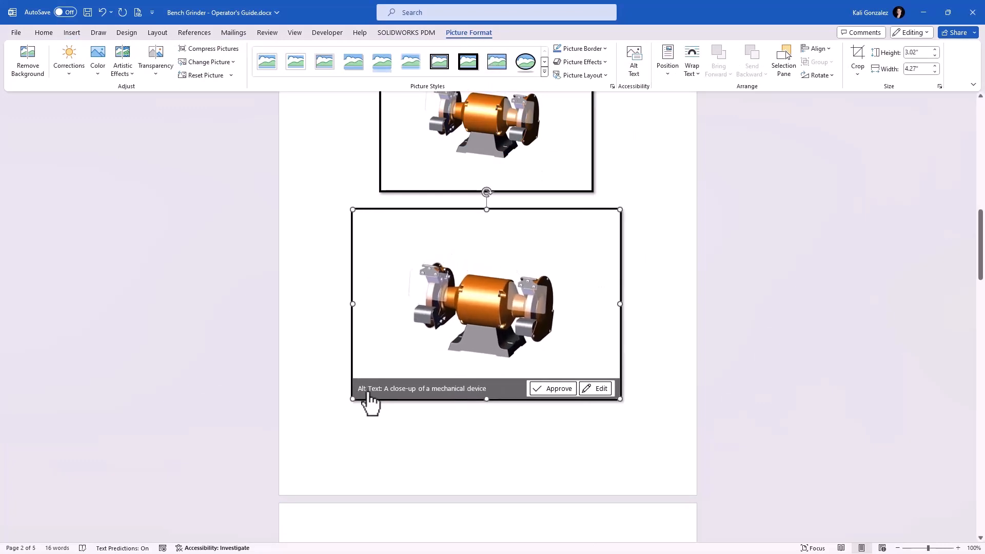
scroll(424, 224, up, 2)
click(424, 226)
drag(381, 240, 325, 275)
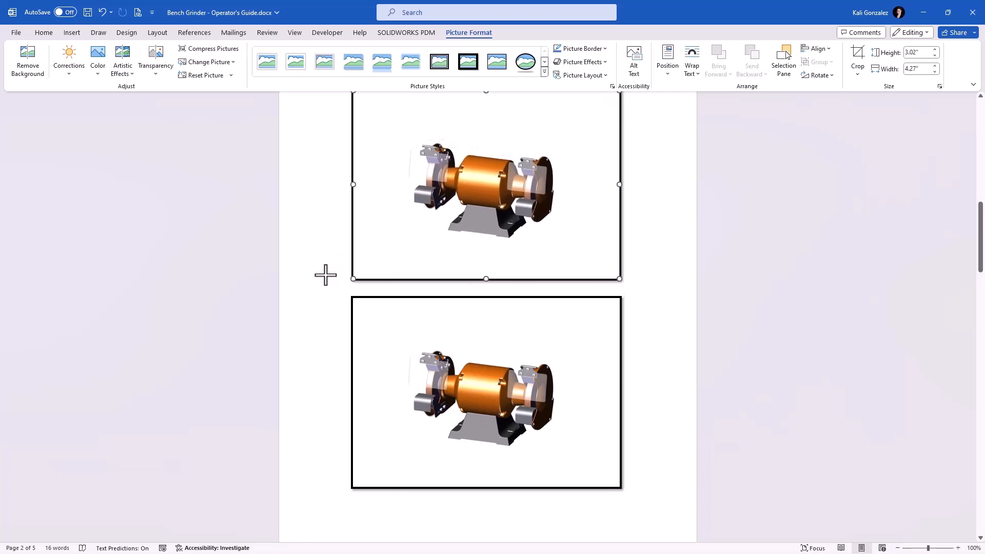
click(647, 300)
Delete the extra blank lines above the Guard Parts List heading so it starts at the top of page 3
scroll(646, 301, up, 4)
scroll(647, 300, down, 17)
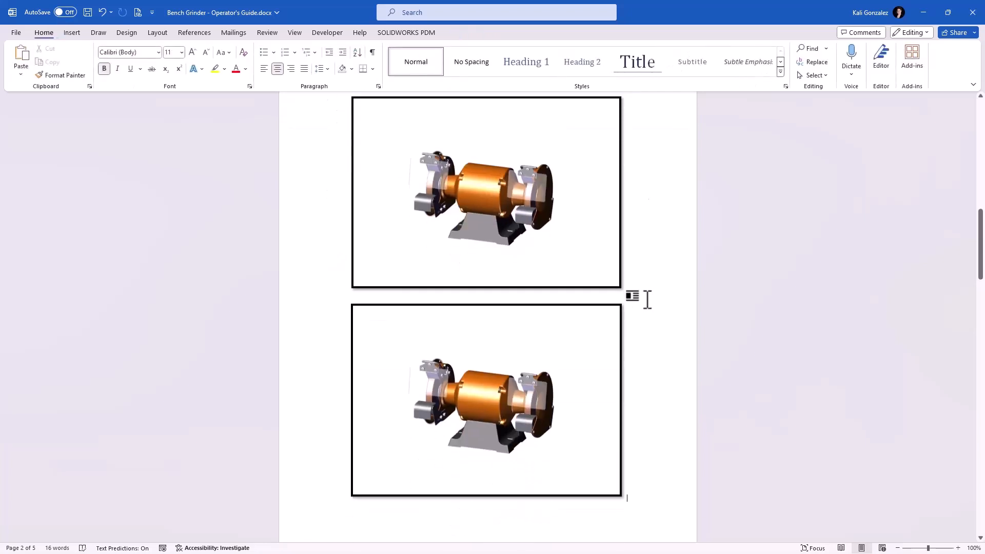
scroll(595, 343, down, 4)
click(426, 424)
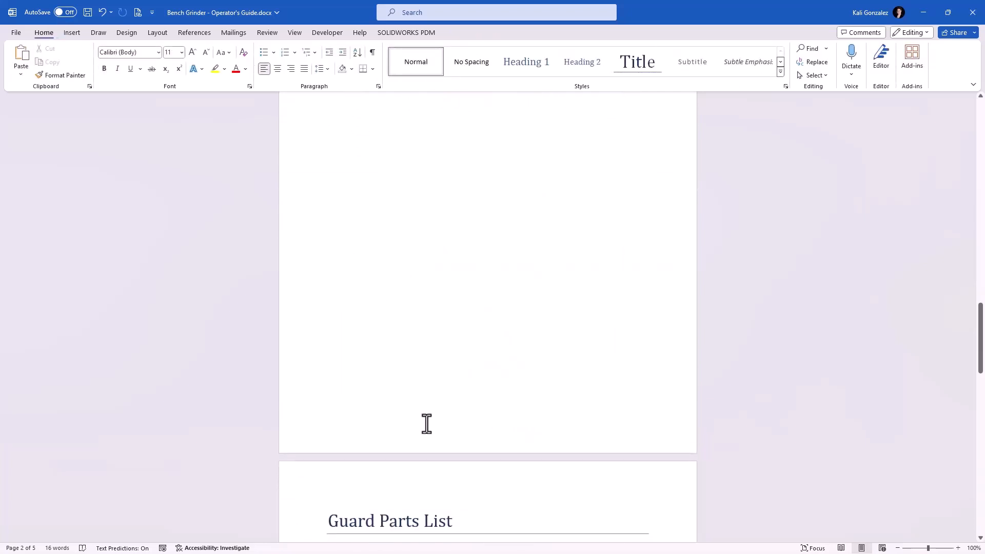
scroll(437, 364, up, 4)
key(ctrl+z)
scroll(441, 344, up, 3)
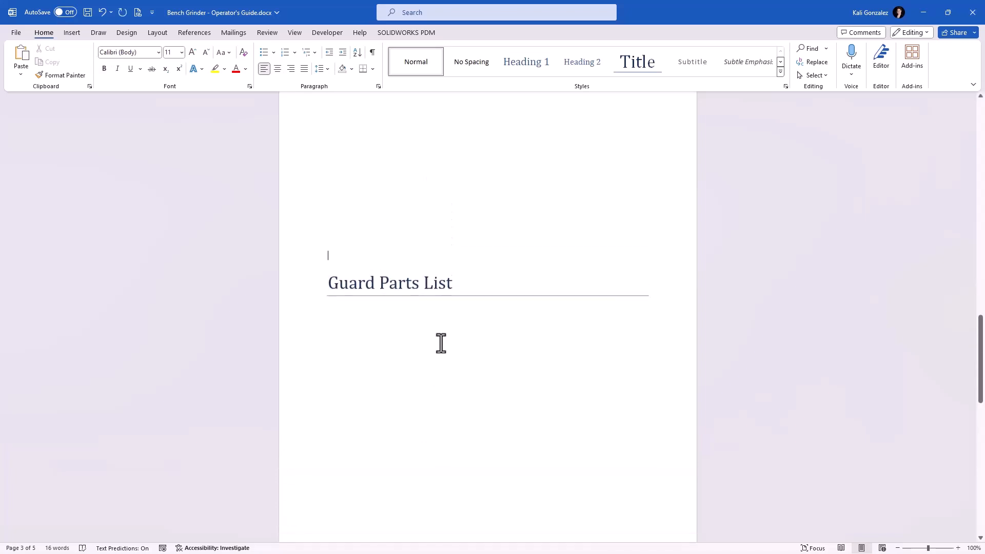
scroll(442, 343, down, 2)
key(BackSpace)
key(BackSpace)
key(BackSpace)
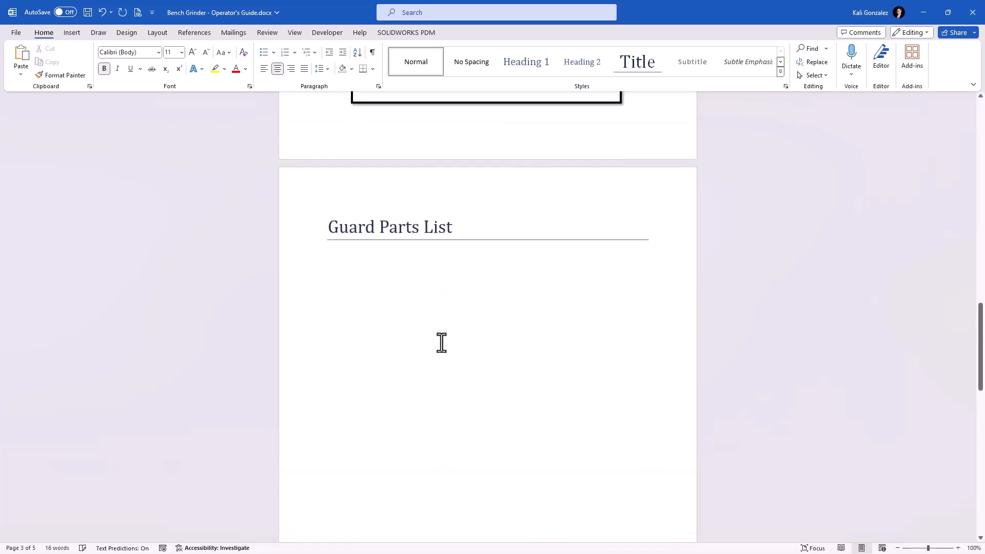
Insert Bench Grinder_with Views_View 4.jpg as an inserted and linked picture beneath the Guard Parts List heading
click(391, 272)
click(120, 31)
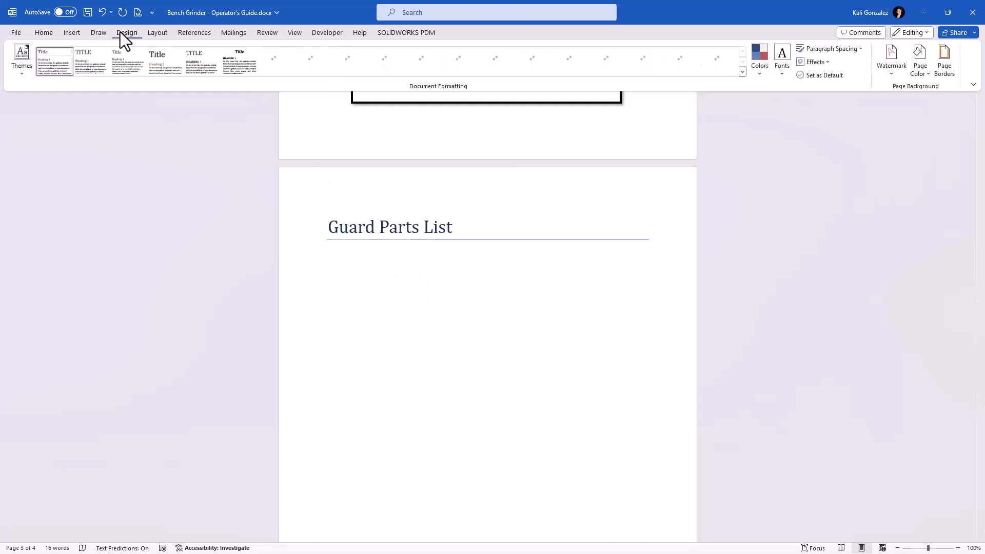
click(72, 32)
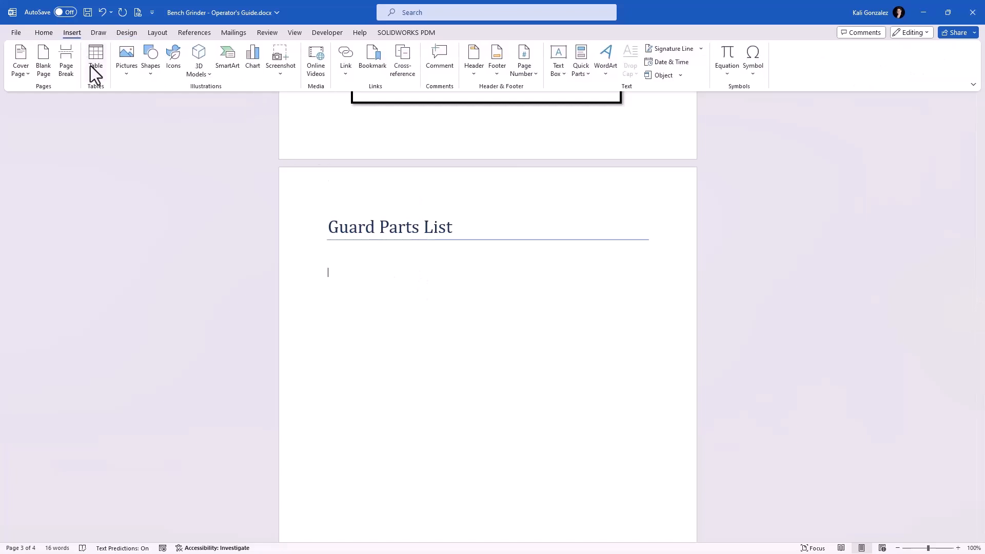
click(124, 74)
click(150, 106)
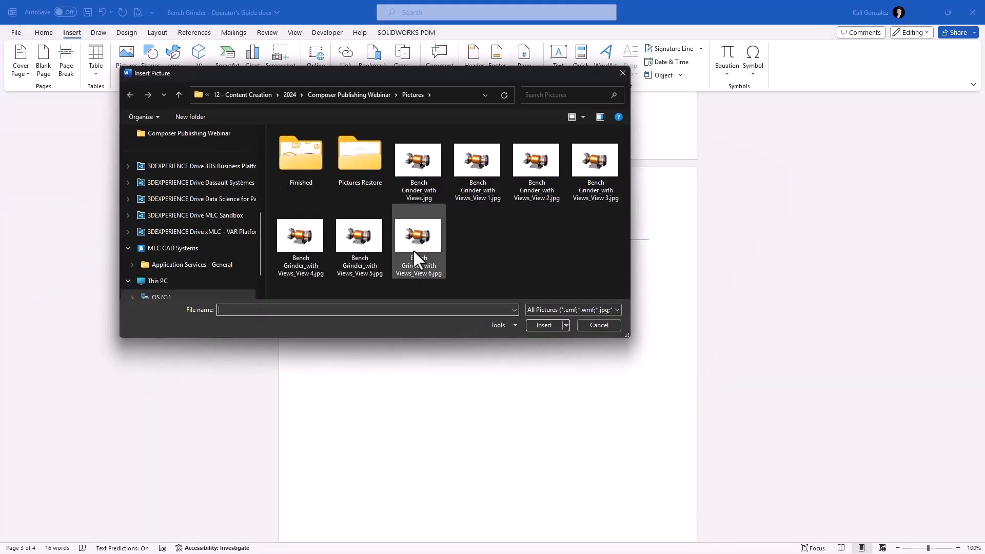
click(325, 242)
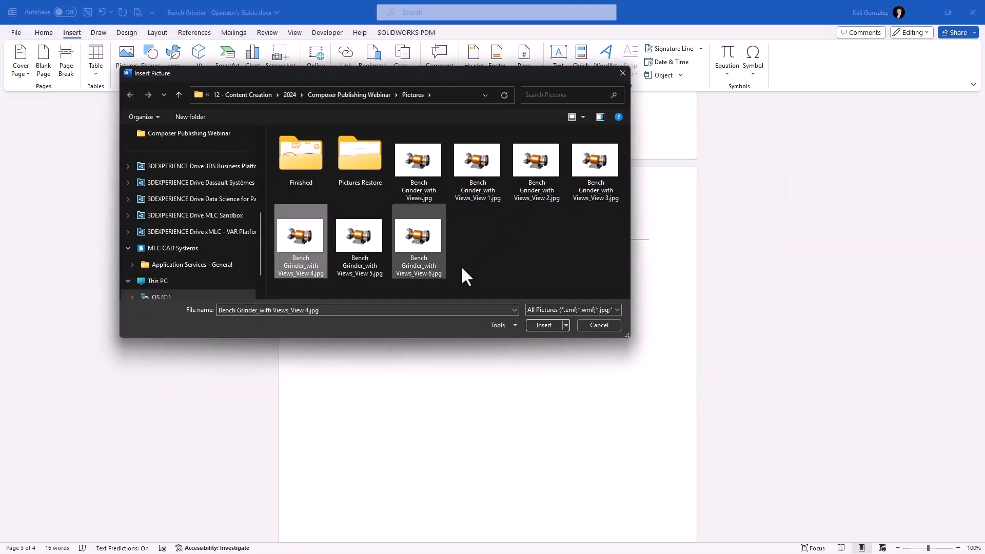
click(566, 325)
click(572, 365)
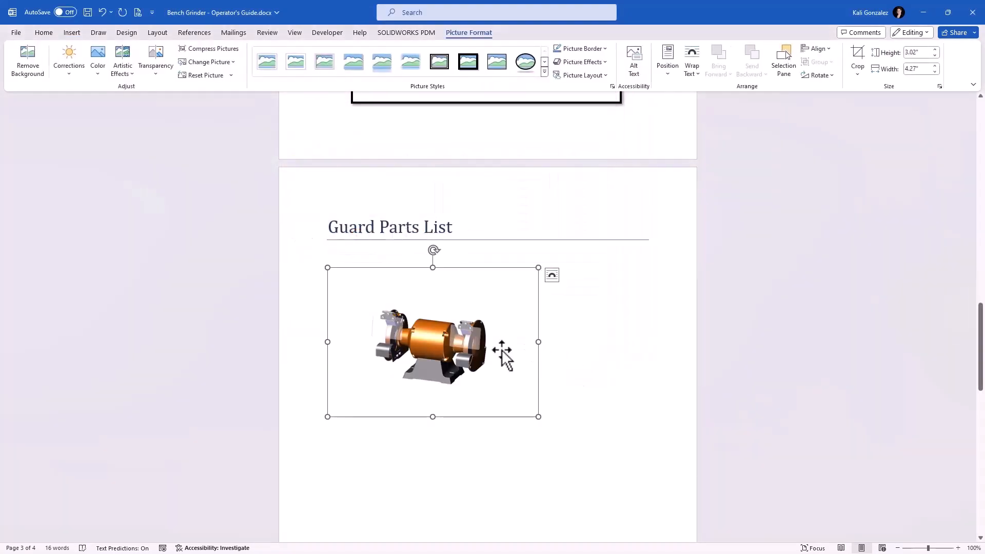
Give the View 4 picture the black-framed shadow style and Top and Bottom wrapping, and enlarge it to about the heading line's width
click(496, 63)
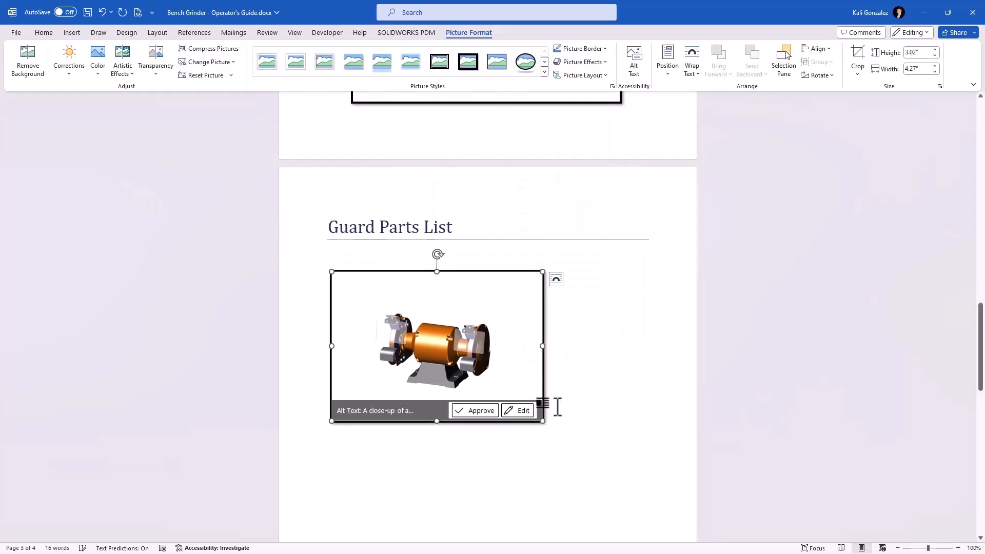
click(562, 281)
click(541, 286)
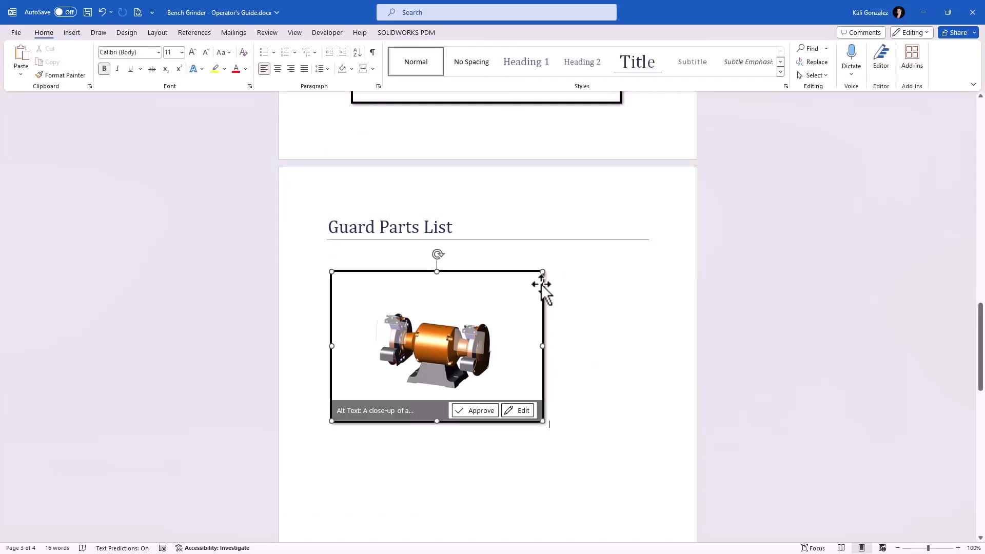
click(556, 278)
click(589, 375)
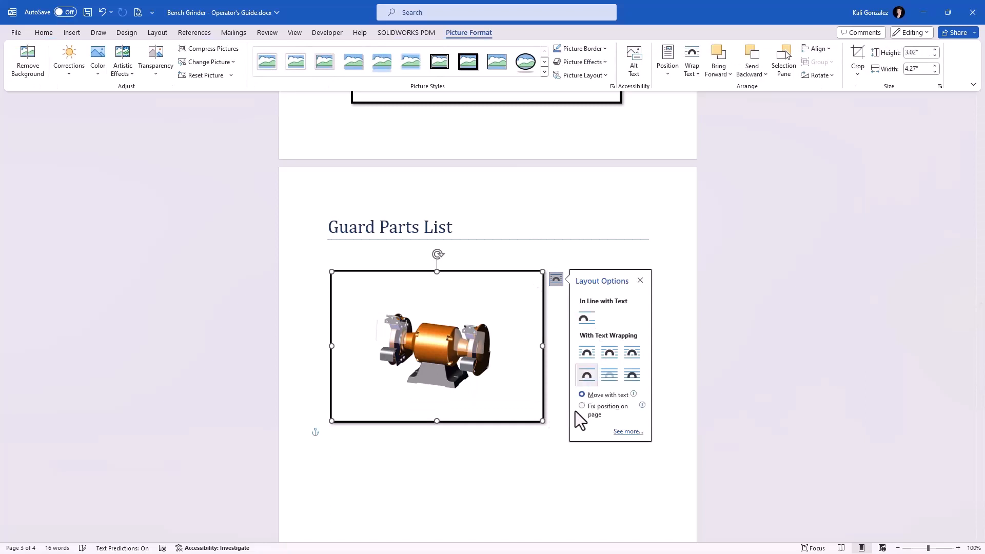
drag(542, 420, 653, 458)
click(658, 425)
scroll(656, 416, down, 3)
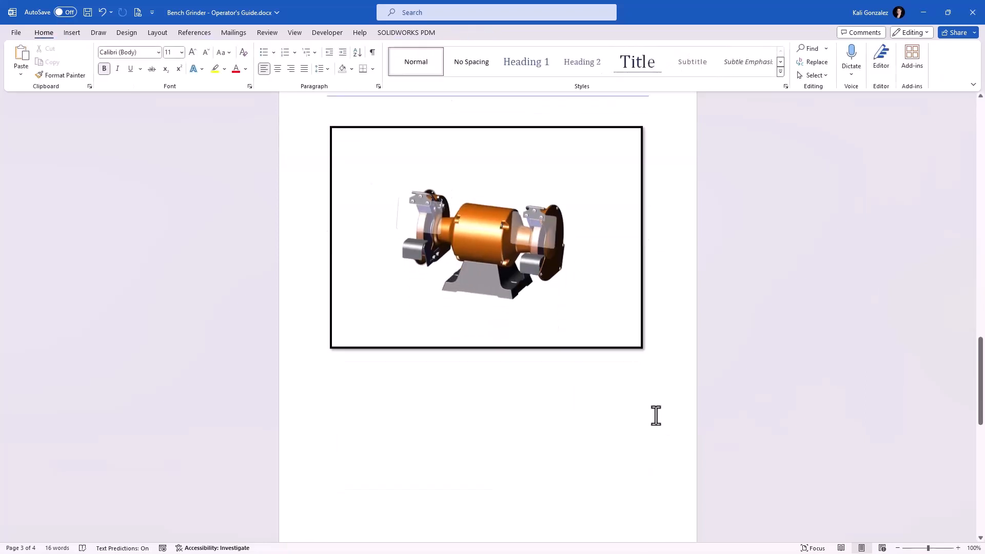
Insert Bench Grinder_with Views_View 5.jpg as an inserted and linked picture beneath the Motor Detail View & Operating Caution heading
scroll(655, 416, down, 10)
click(430, 287)
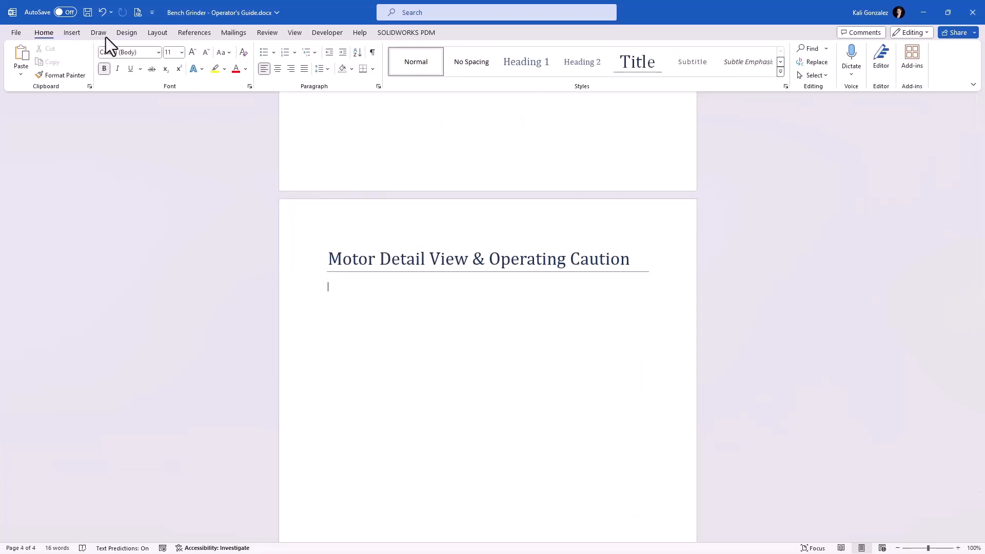
click(78, 35)
click(124, 66)
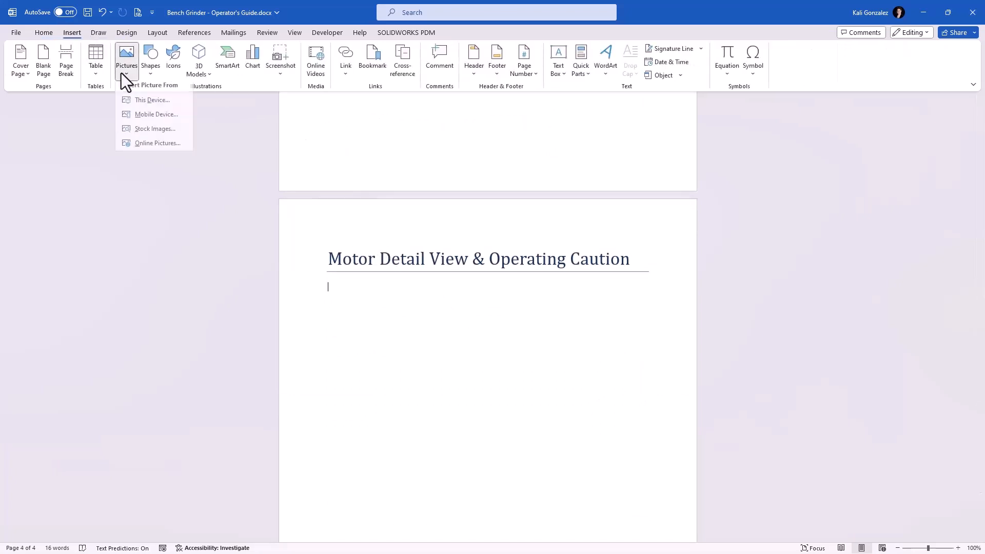
click(154, 104)
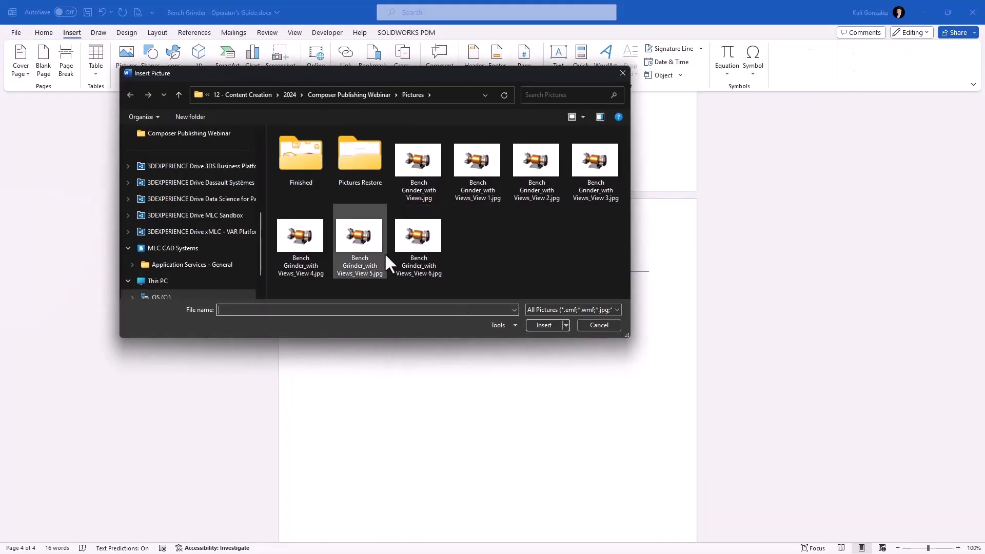
click(385, 254)
click(567, 325)
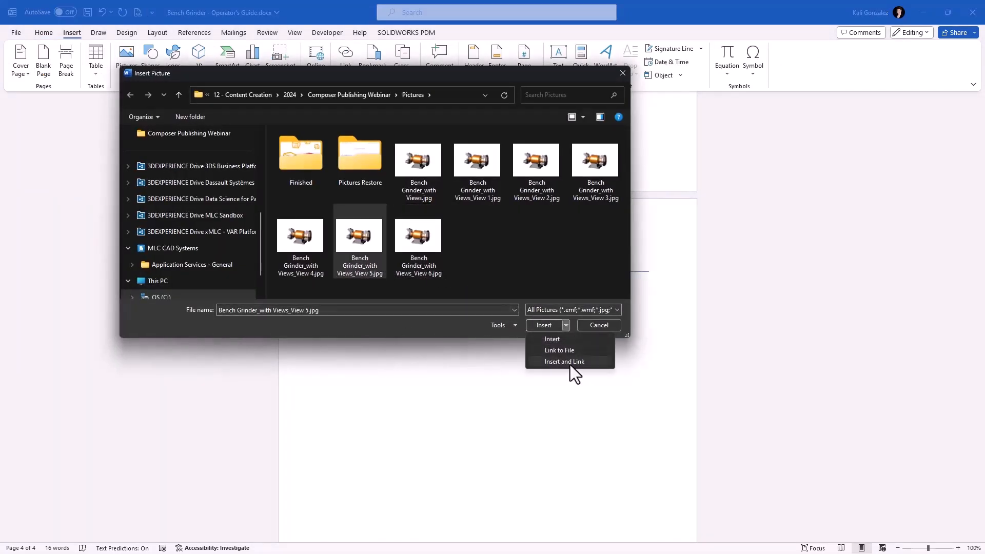
click(571, 364)
Apply the black-framed shadow picture style to the View 5 picture, center it, and start a new line below it
click(496, 62)
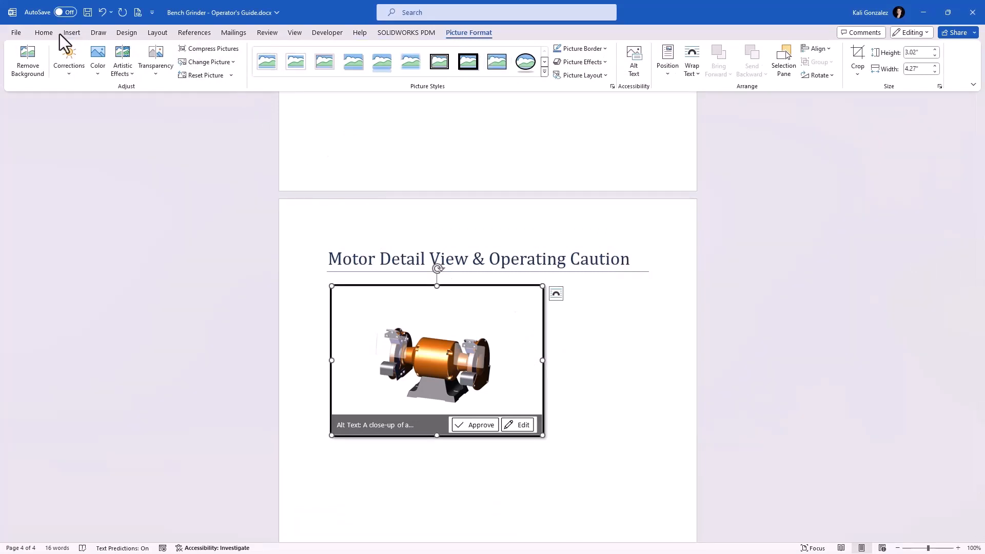
click(45, 33)
click(277, 69)
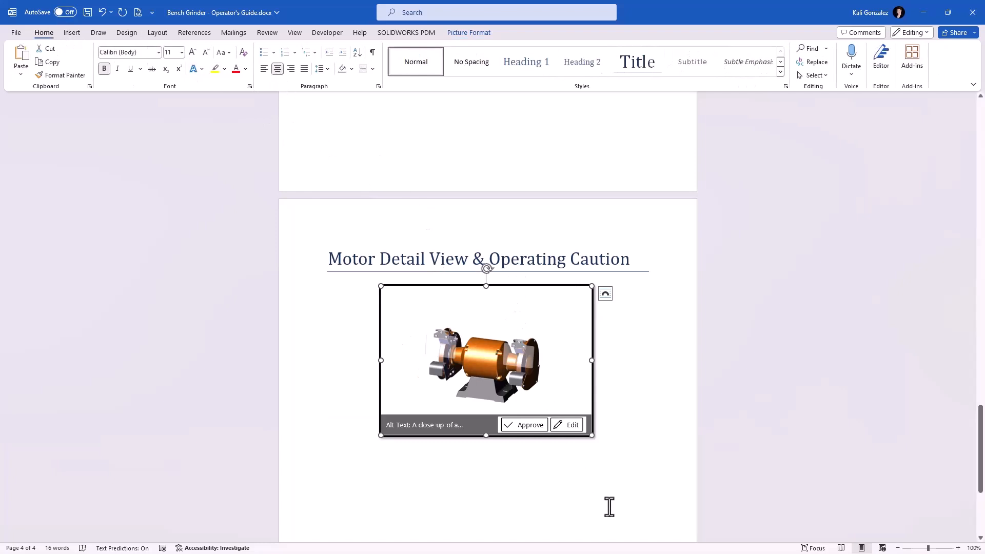
click(605, 430)
key(Return)
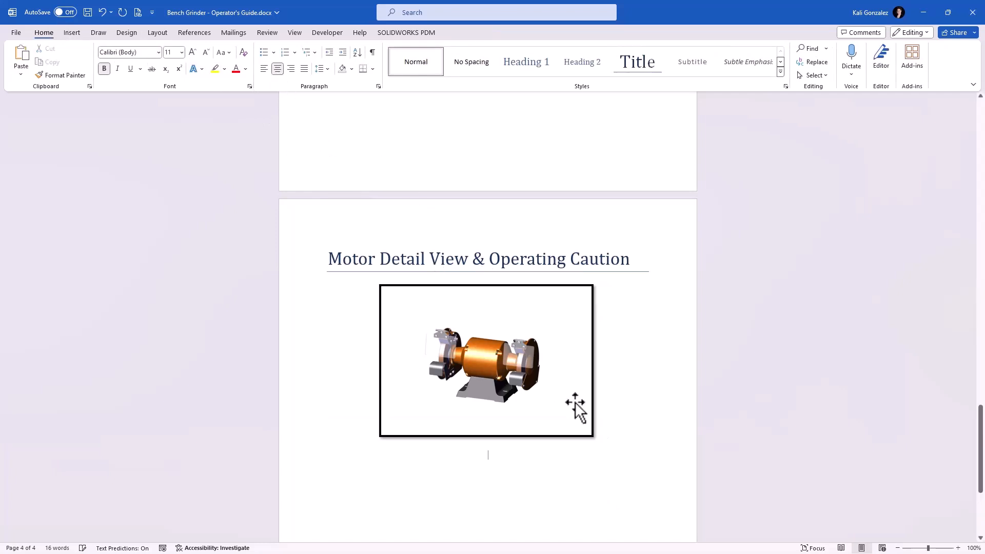
Insert Bench Grinder_with Views_View 6.jpg as an inserted and linked picture below the View 5 picture
click(72, 34)
click(124, 69)
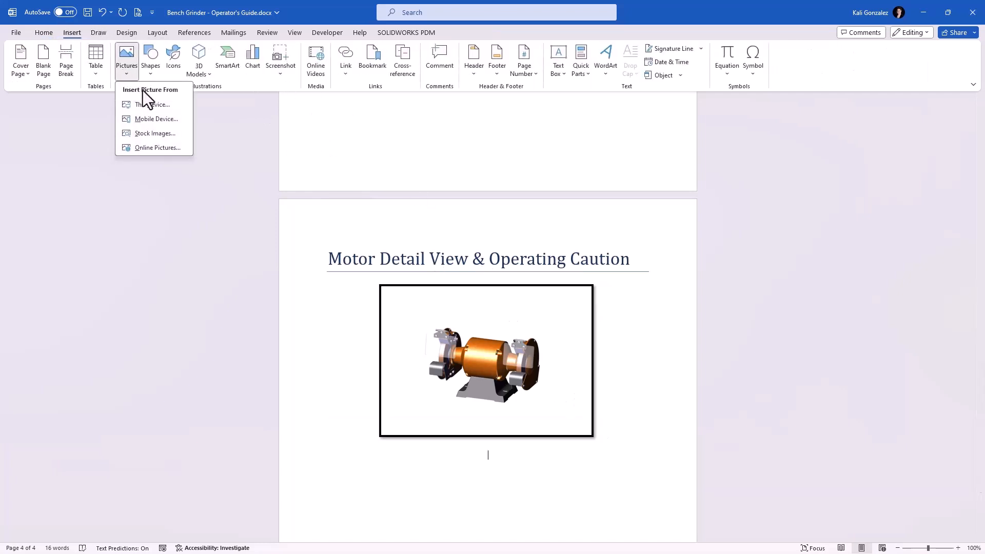
click(144, 100)
click(428, 245)
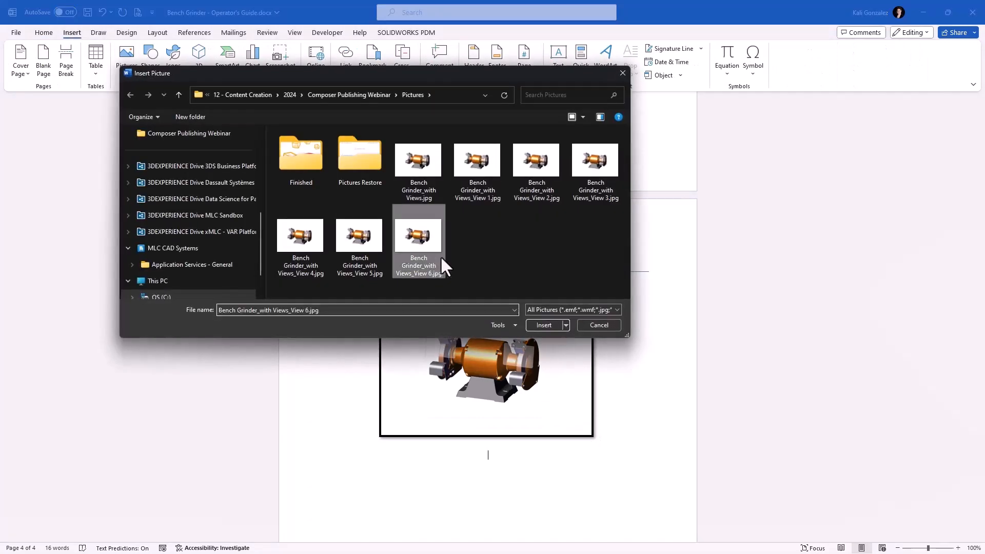
click(566, 325)
click(580, 361)
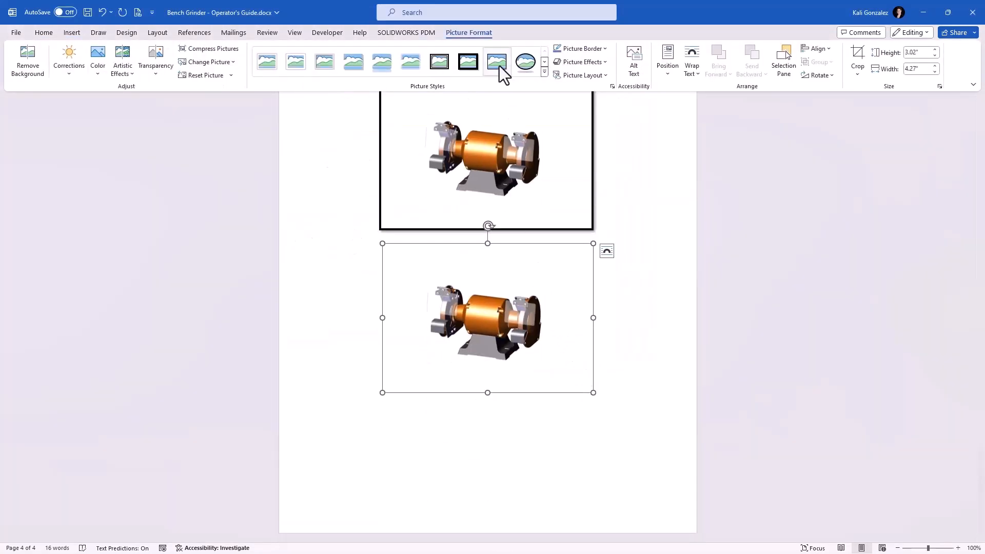
Apply the black-framed shadow style to the View 6 picture, and enlarge the View 5 picture and the View 6 picture, the latter to about 5.27" wide
click(497, 64)
click(564, 220)
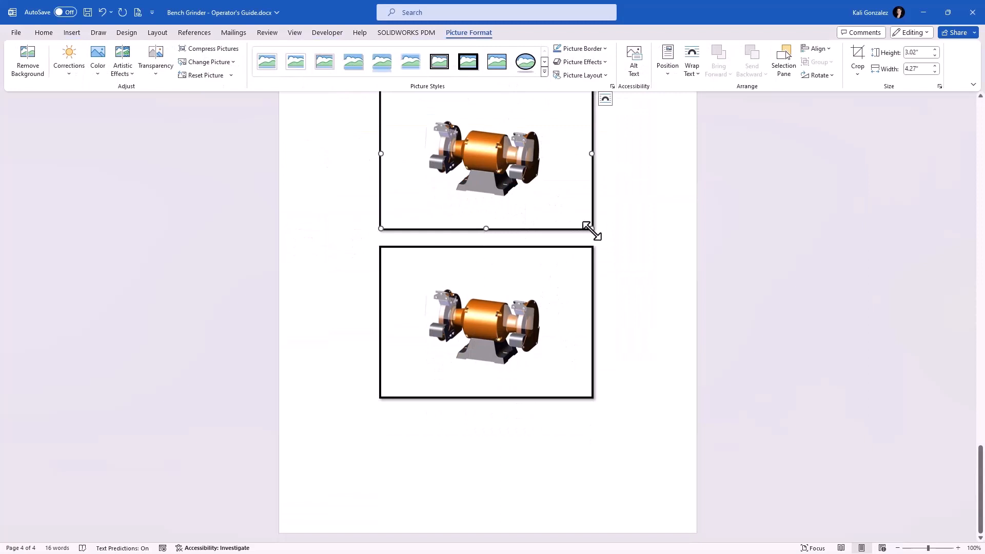
drag(589, 227, 614, 259)
click(588, 411)
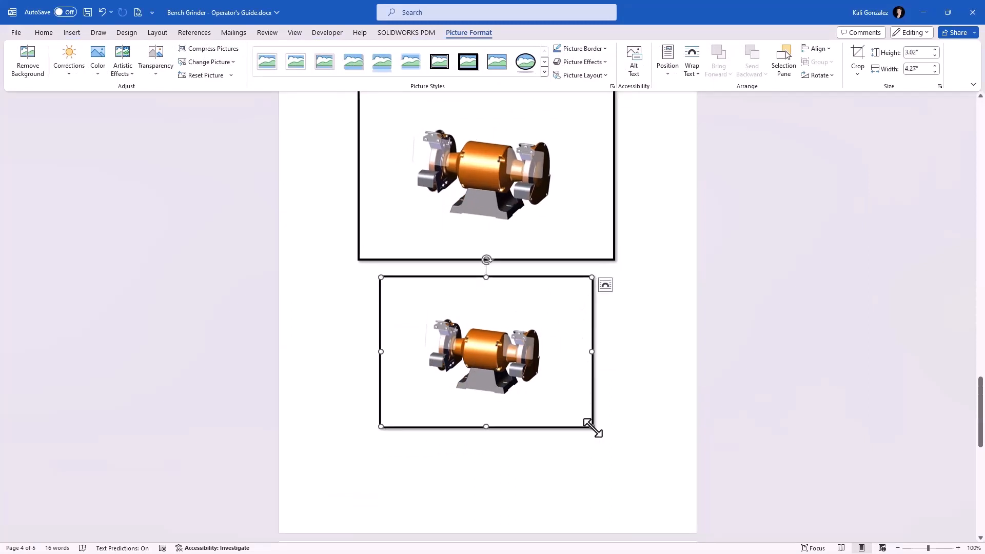
drag(593, 427, 636, 464)
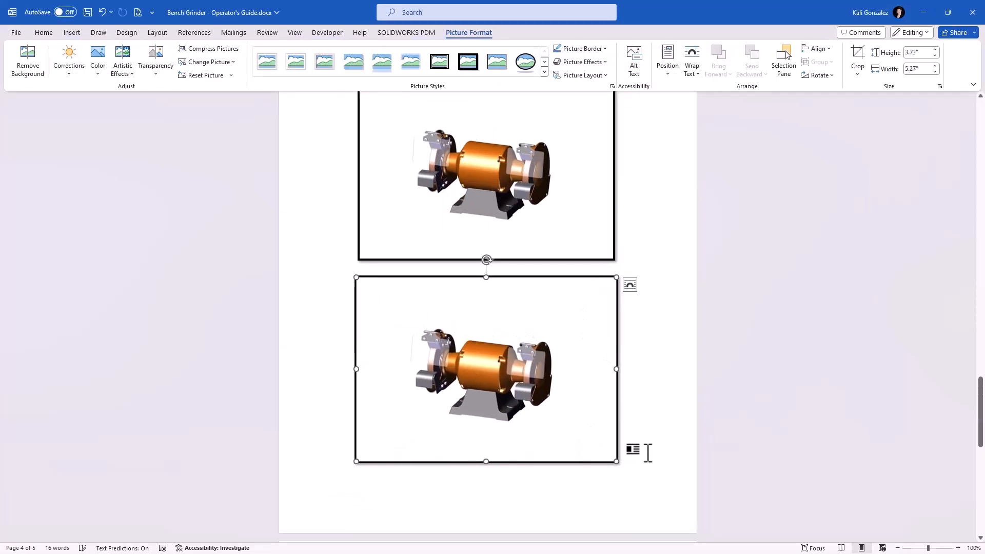
click(648, 450)
scroll(638, 436, up, 13)
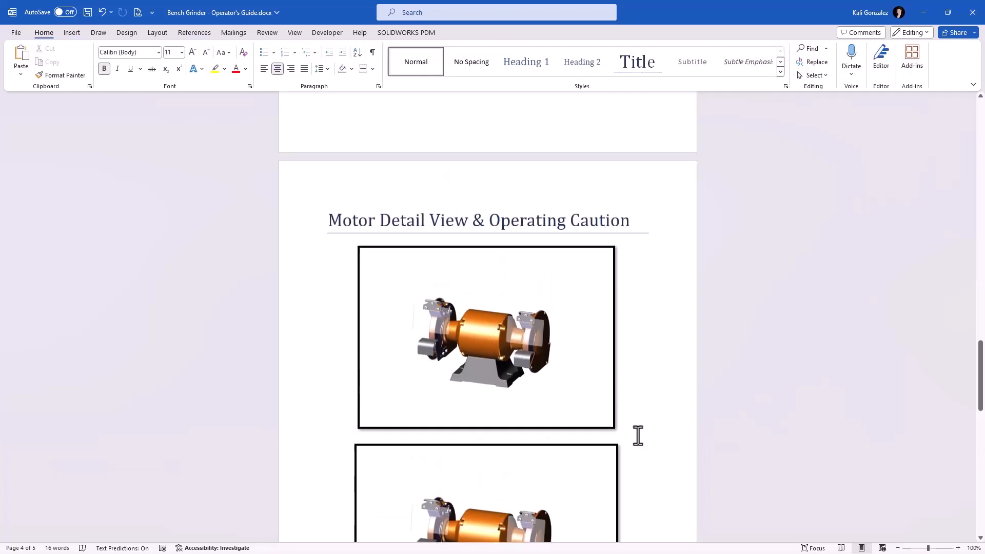
scroll(636, 428, up, 20)
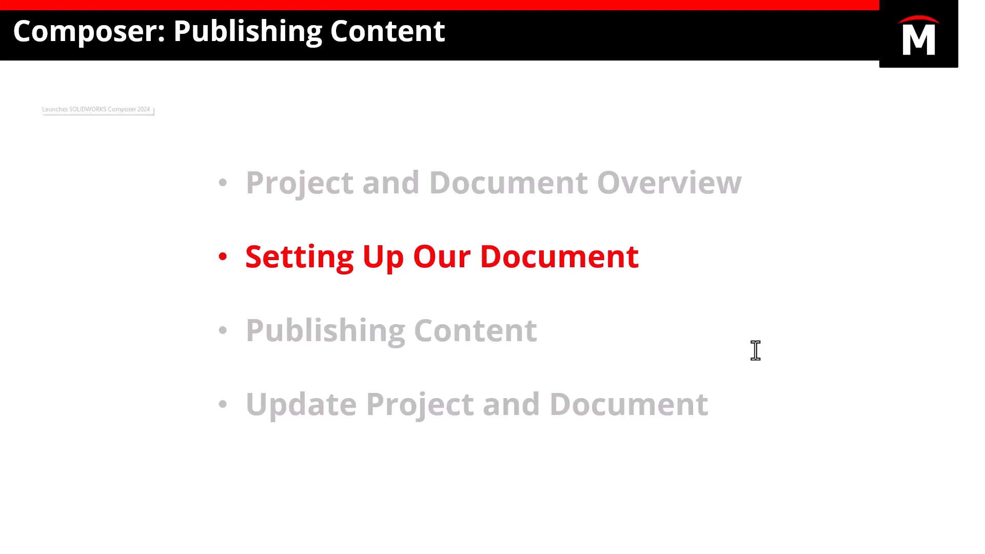
Switch to SOLIDWORKS Composer and save high-resolution images of all views to the Pictures folder as Bench Grinder_with Views.jpg, replacing the existing file
click(577, 343)
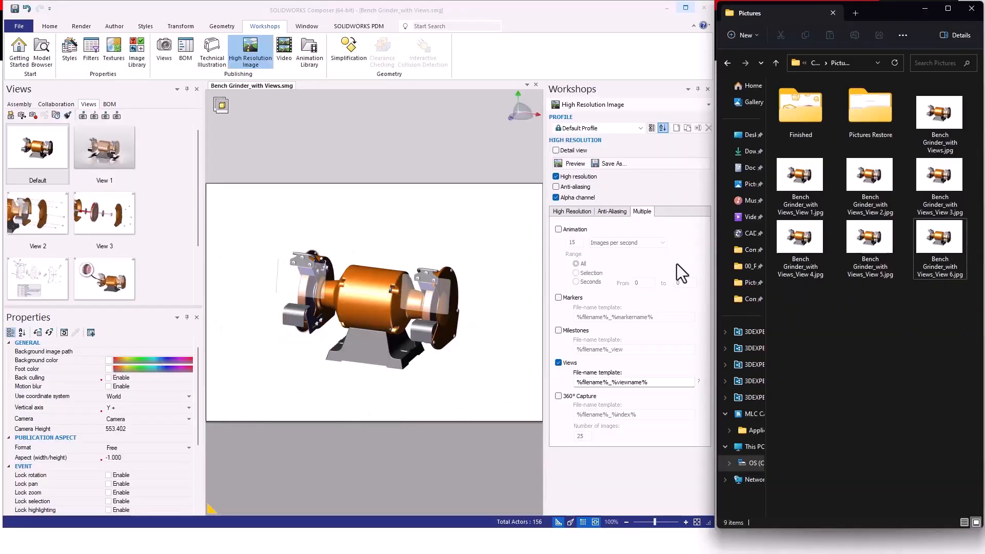
mouse_move(197, 156)
mouse_down()
mouse_move(191, 217)
mouse_move(180, 146)
mouse_up()
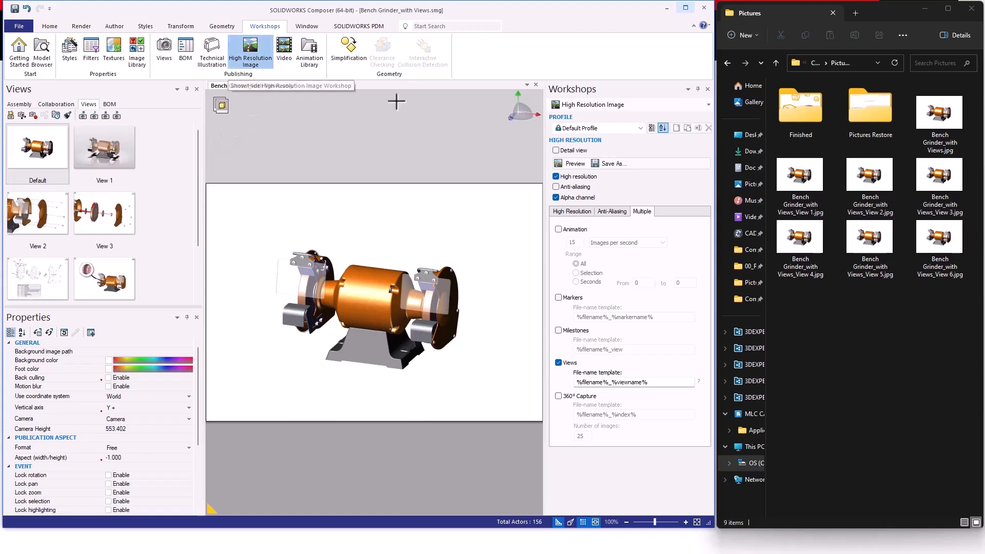
click(646, 214)
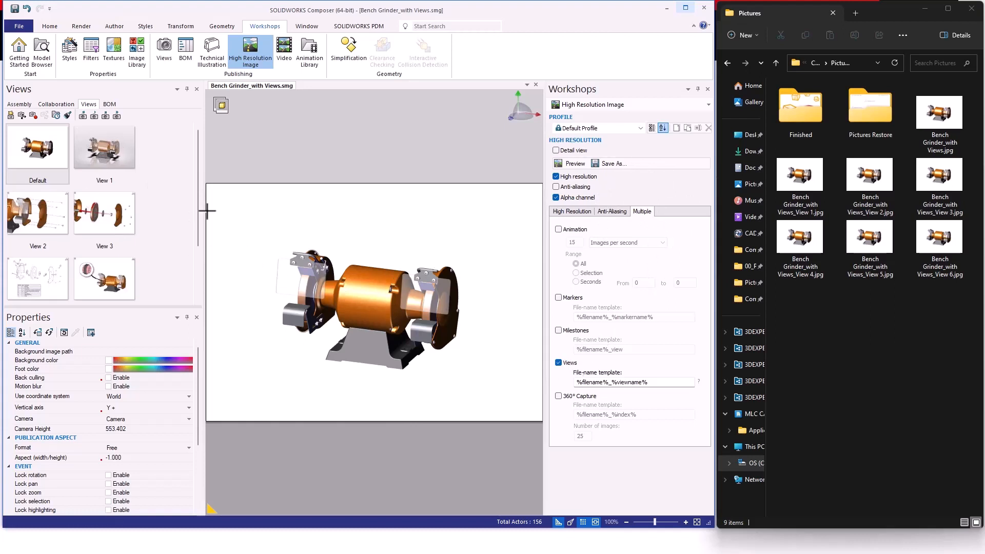
drag(198, 220, 196, 269)
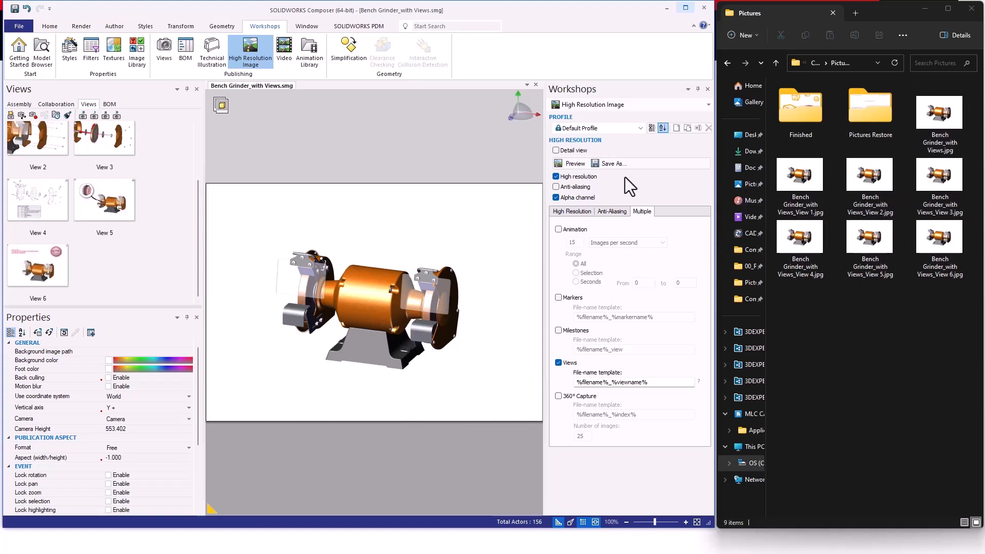
click(611, 164)
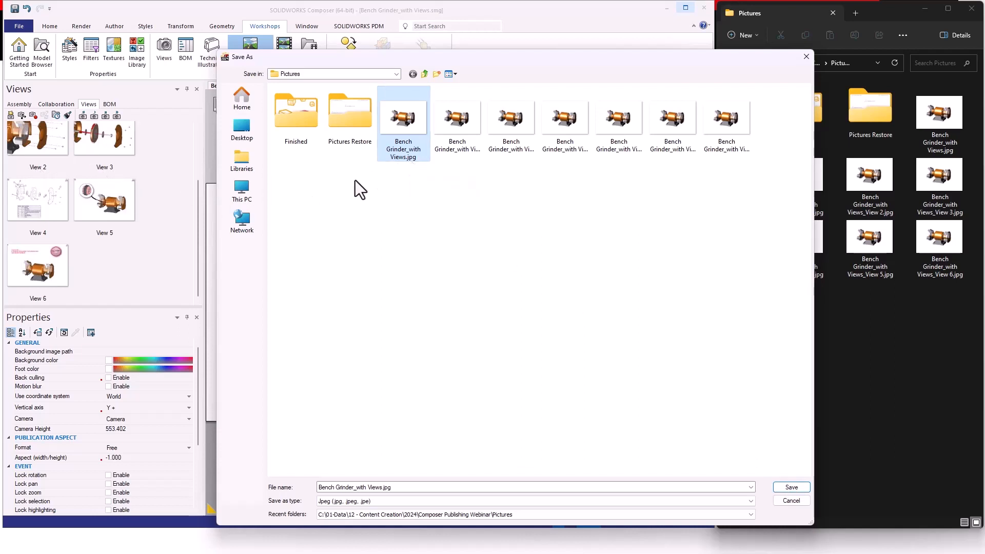
click(797, 487)
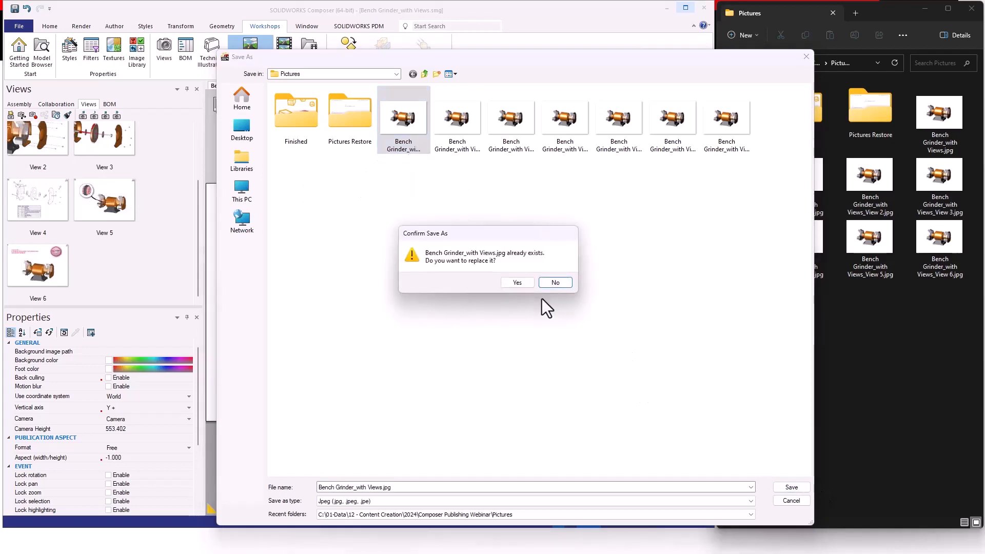
click(517, 283)
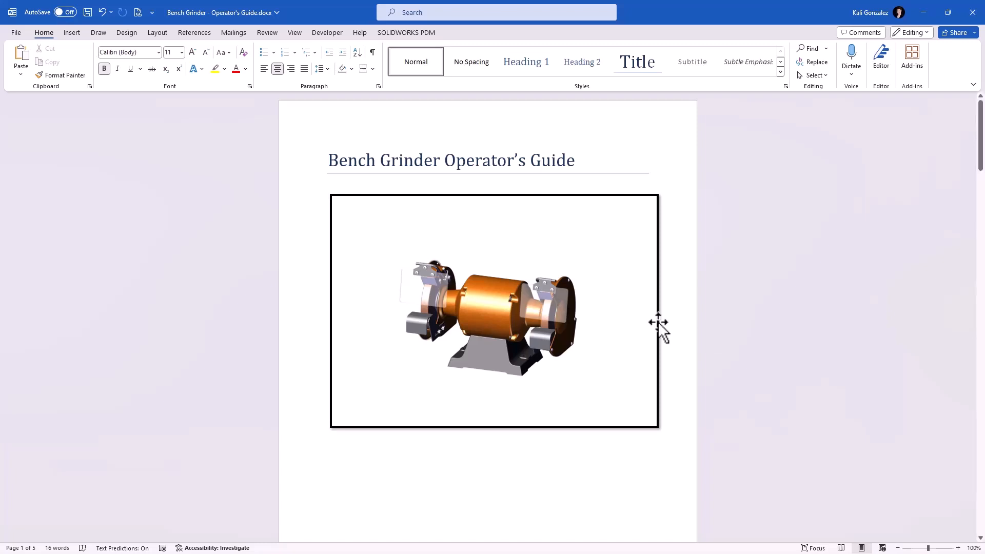
Switch to the Word operator's guide and update all of its linked pictures from their source files
click(136, 14)
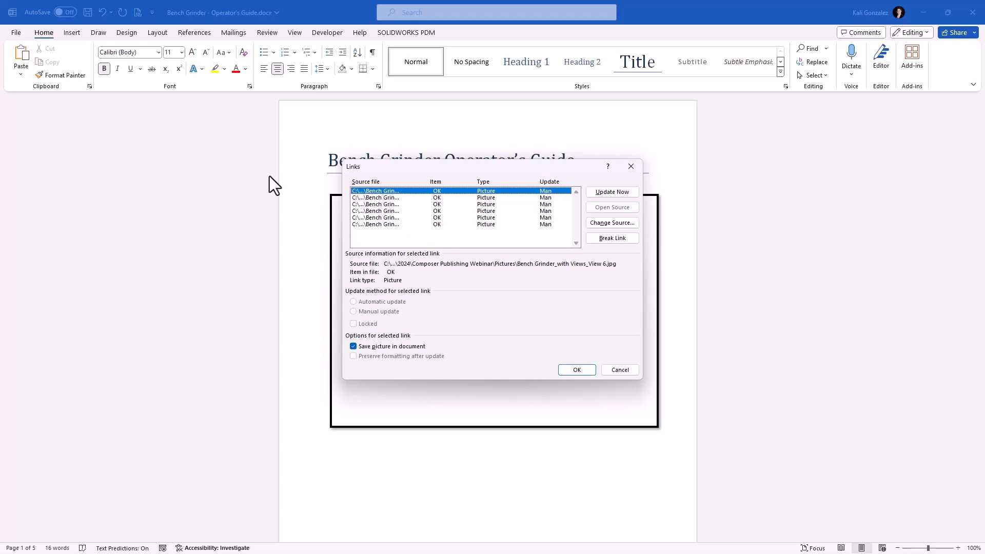
shift+click(371, 224)
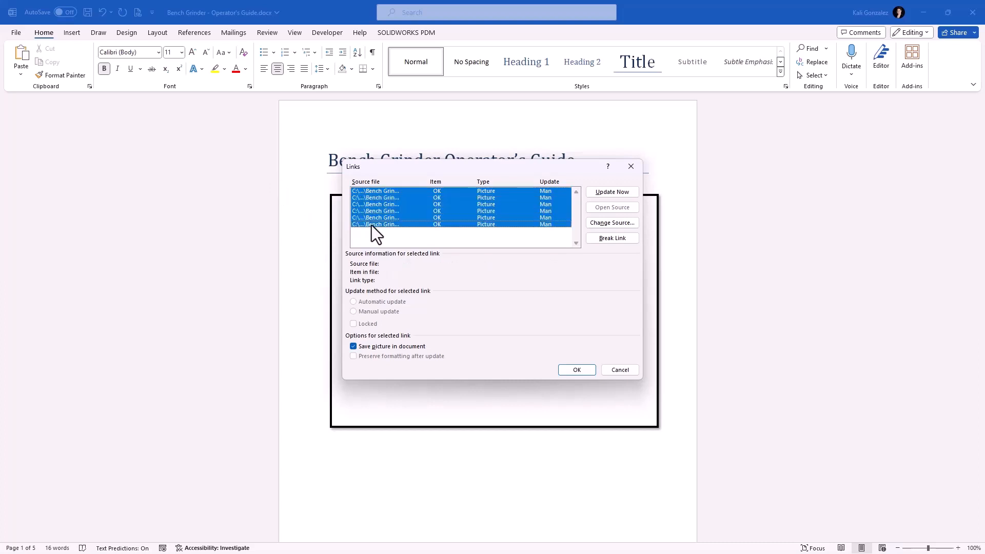
click(620, 194)
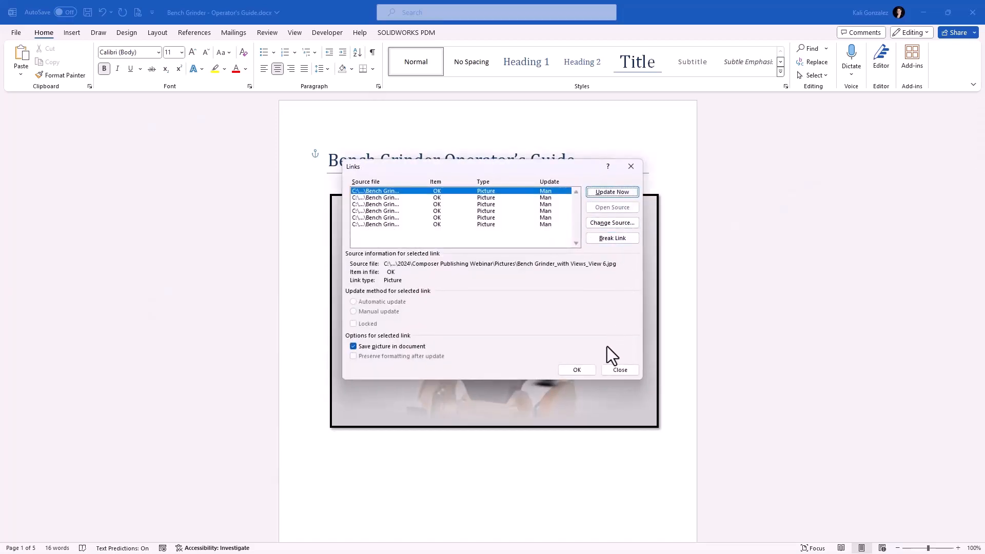
click(576, 370)
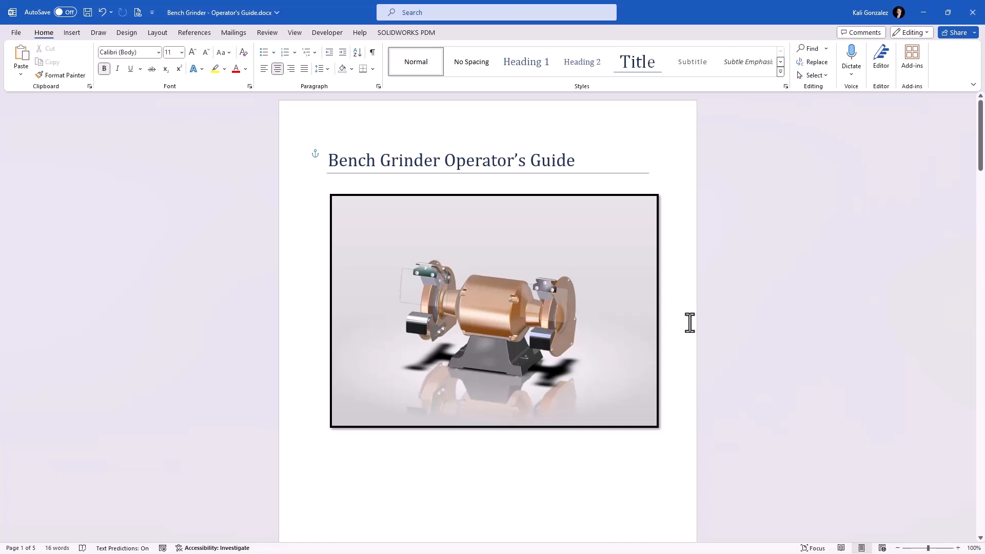
Review the refreshed pictures under each heading, from the guide's title page through Motor Detail View & Operating Caution
scroll(684, 327, down, 1)
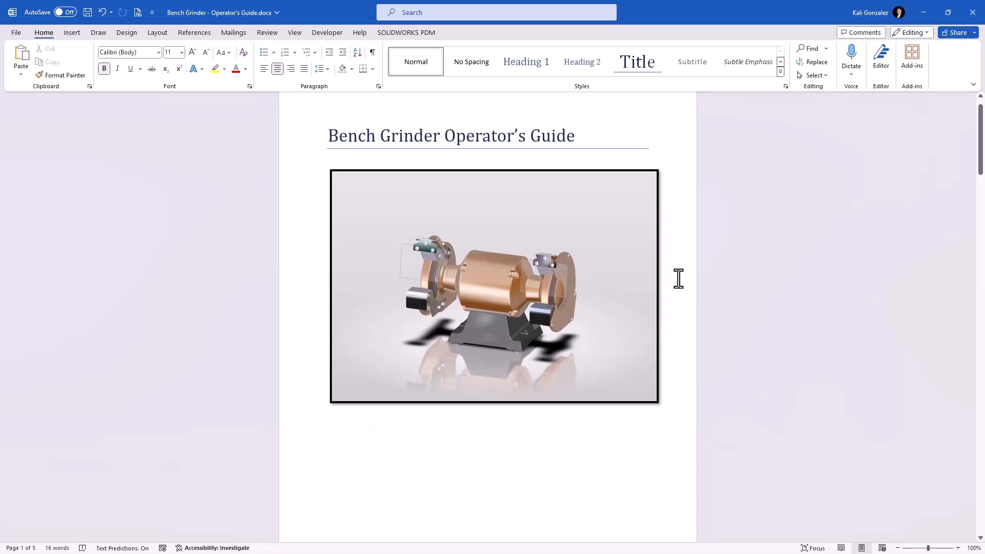
scroll(679, 283, down, 2)
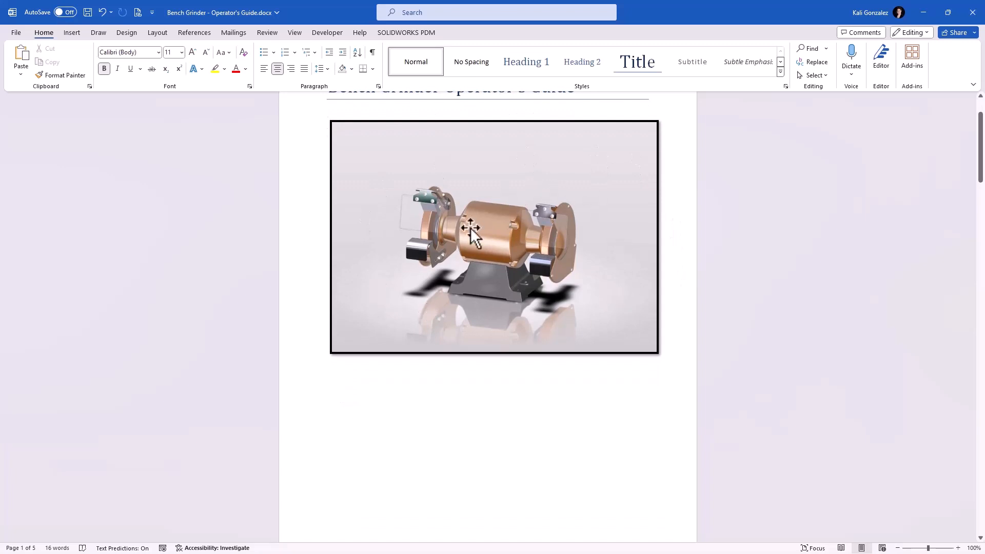
scroll(679, 285, down, 10)
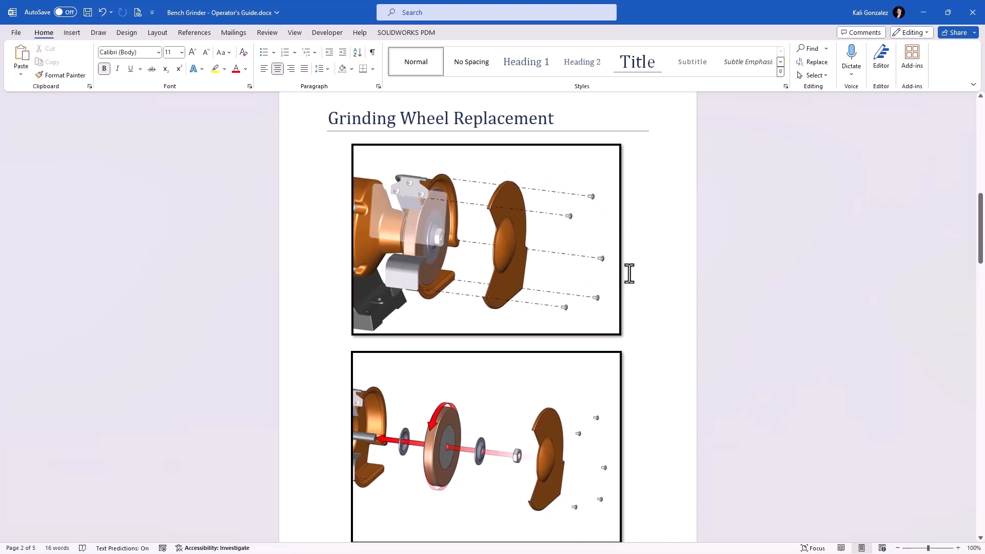
scroll(631, 273, down, 1)
scroll(631, 272, down, 6)
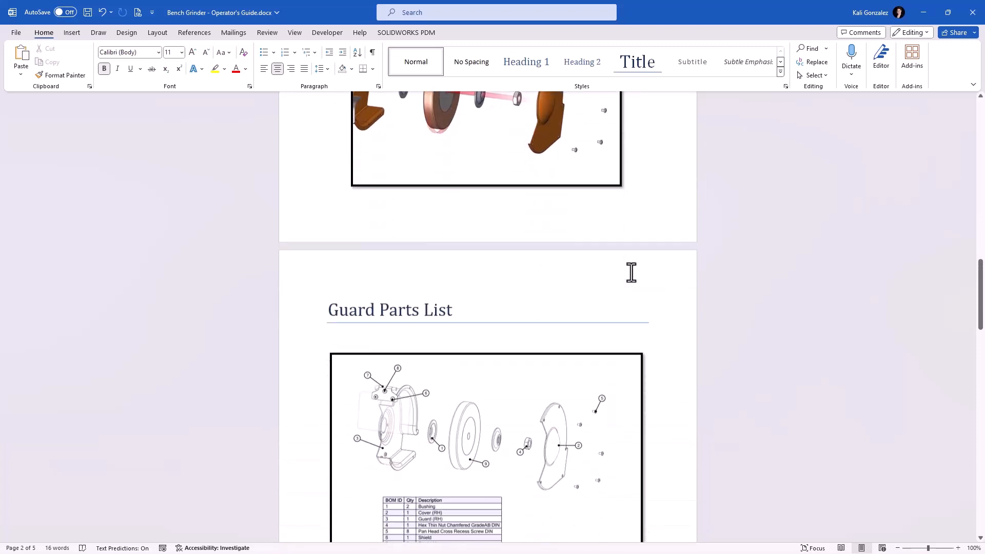
scroll(632, 271, down, 1)
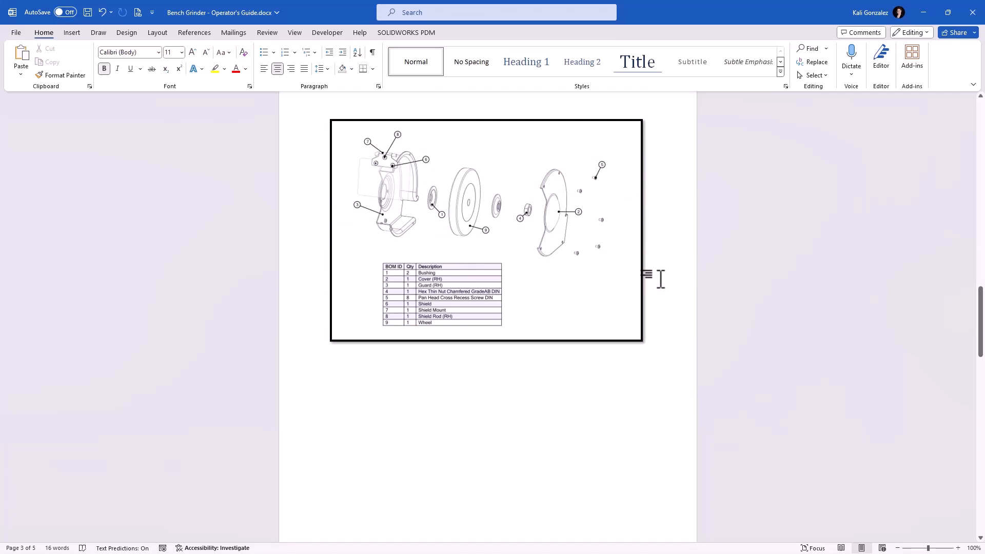
scroll(661, 279, down, 7)
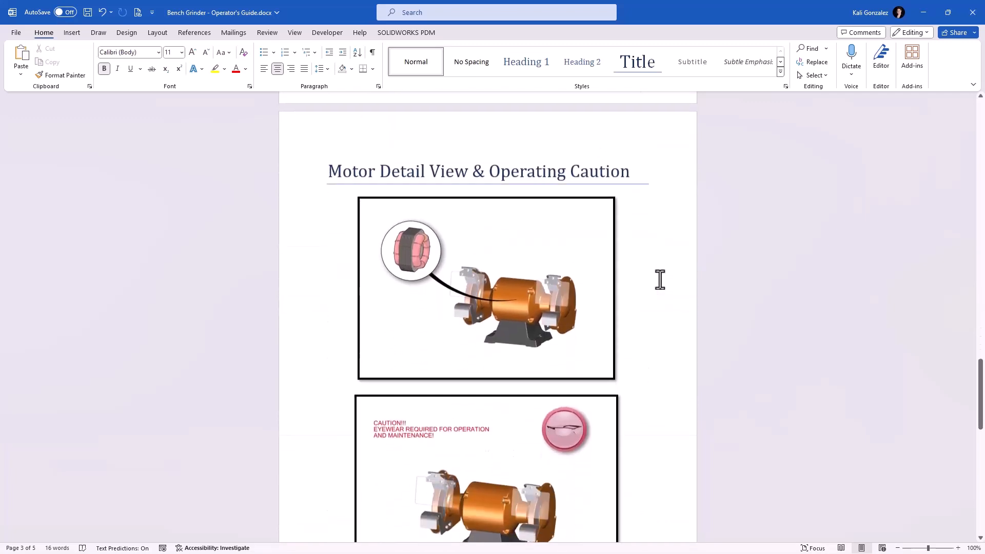
scroll(660, 279, down, 1)
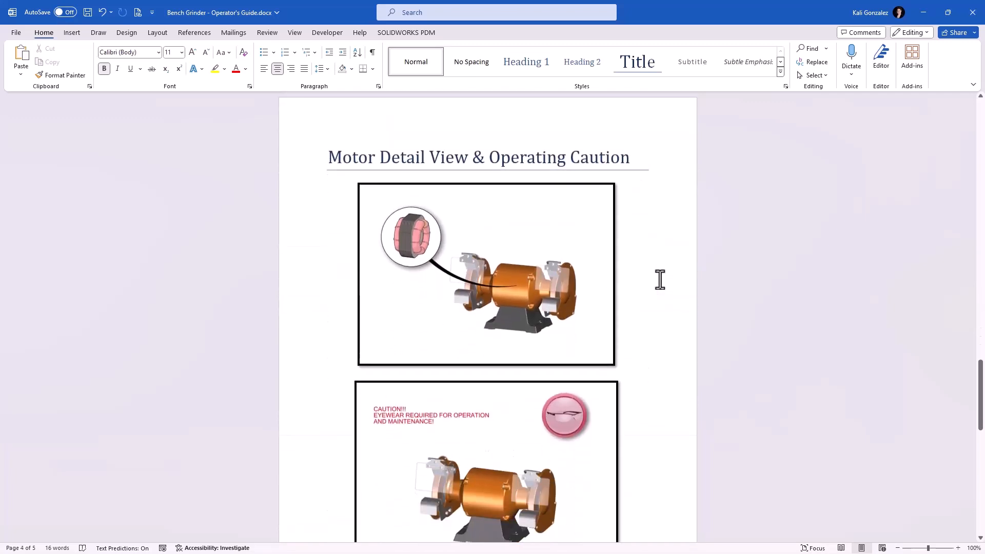
scroll(660, 279, down, 1)
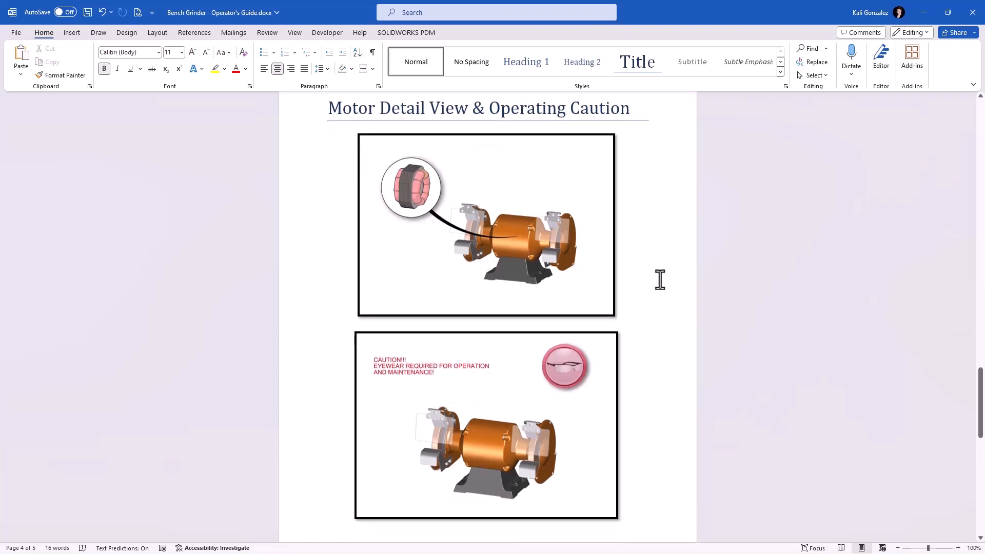
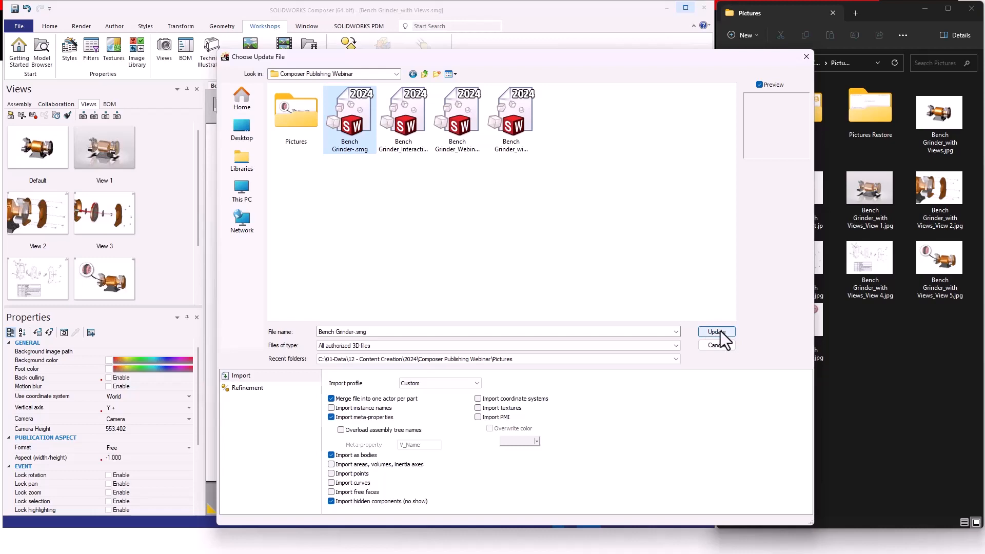
In SOLIDWORKS Composer, update the Bench Grinder_with Views project from Bench Grinder-.smg and examine the motor housing and base up close
click(718, 332)
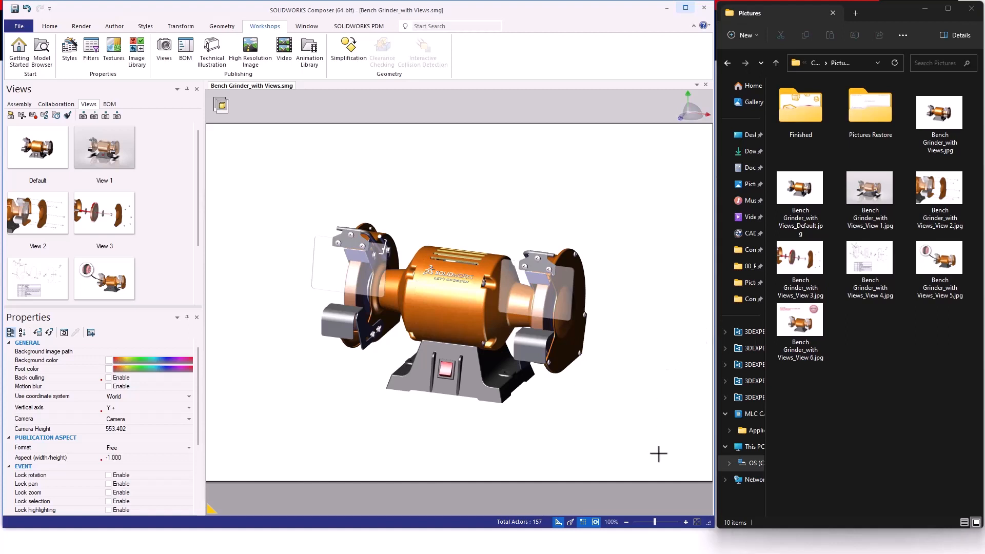
drag(656, 525, 660, 524)
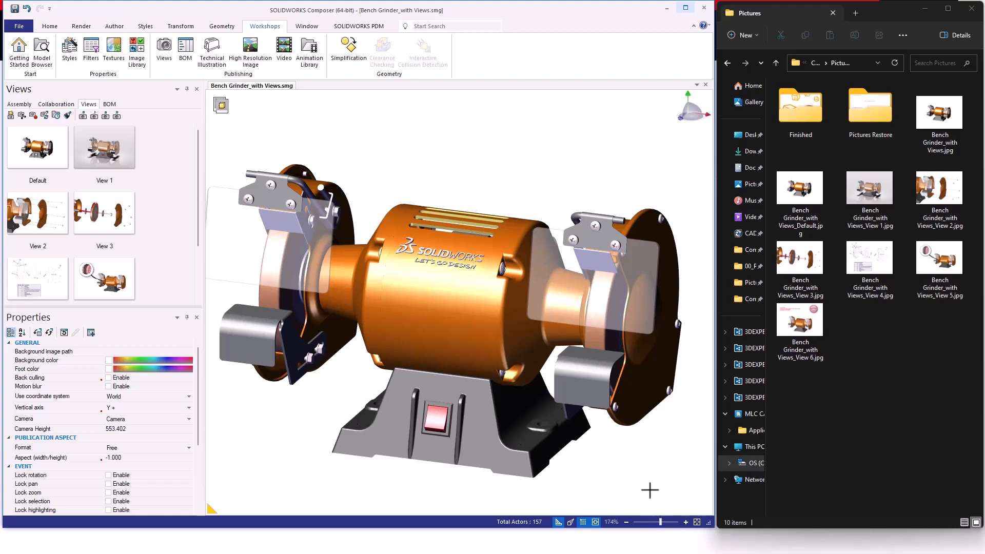
Inspect the updated model in View 1 and the exploded guard cover in View 2
click(107, 157)
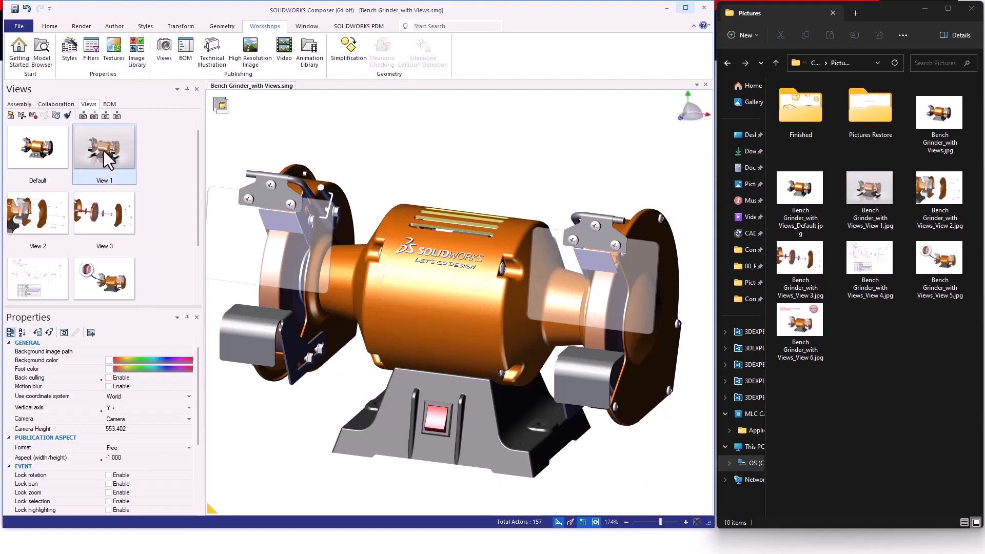
click(397, 289)
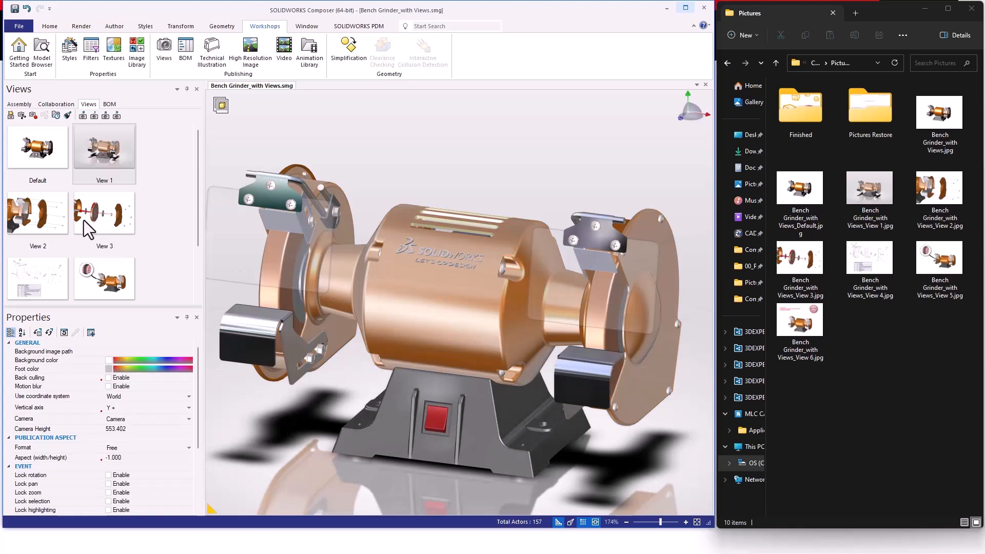
click(50, 216)
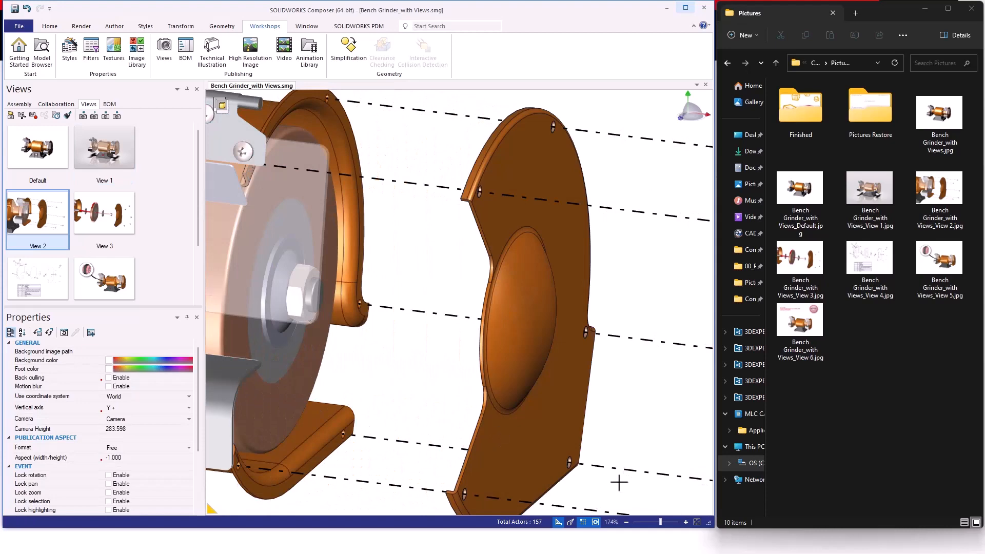
drag(660, 522, 654, 521)
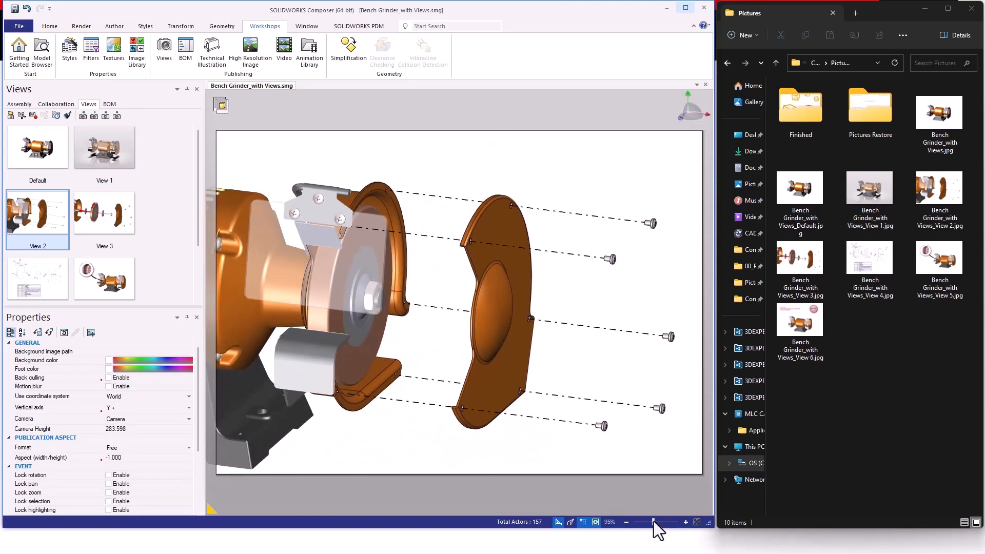
click(685, 523)
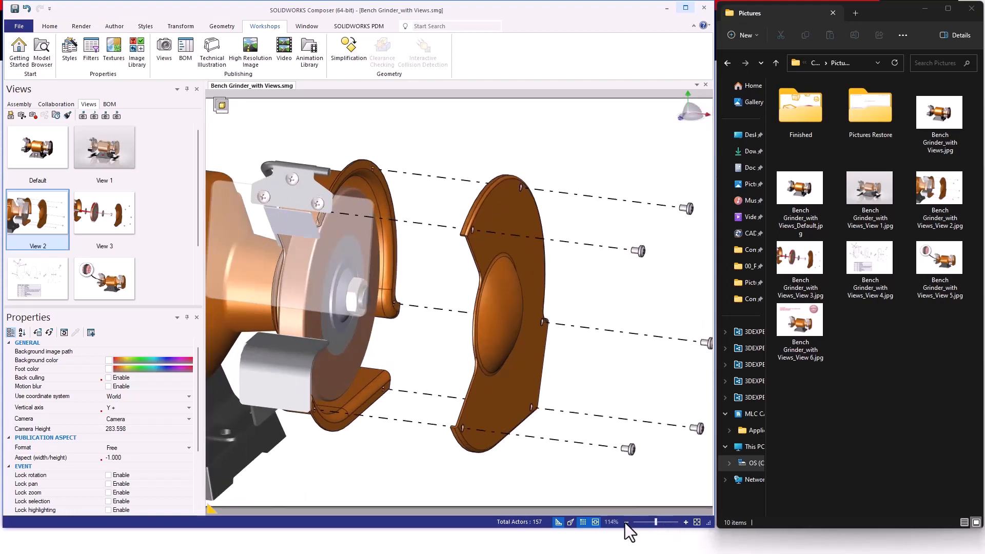
Inspect the updated model in View 3, View 4, View 5 and View 6
click(626, 522)
click(89, 228)
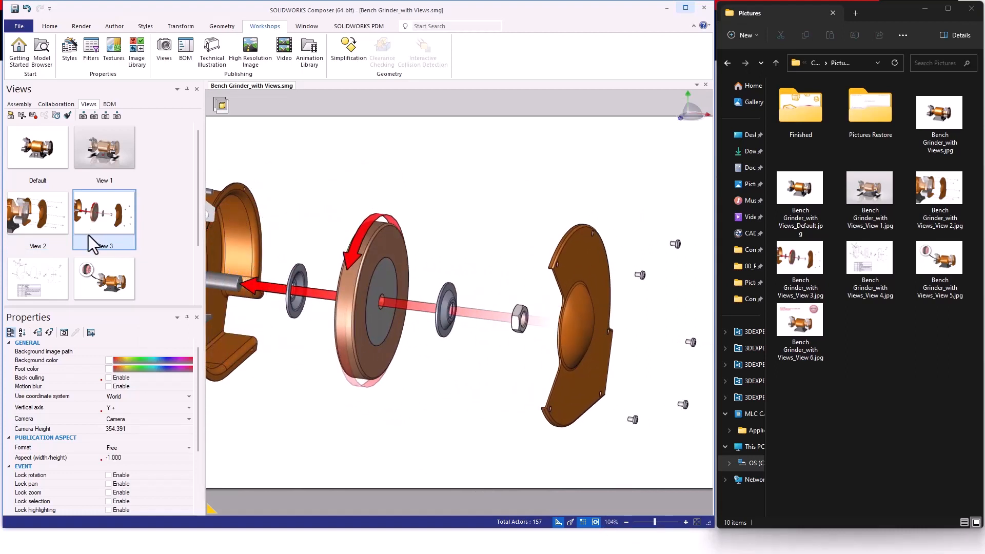
click(47, 280)
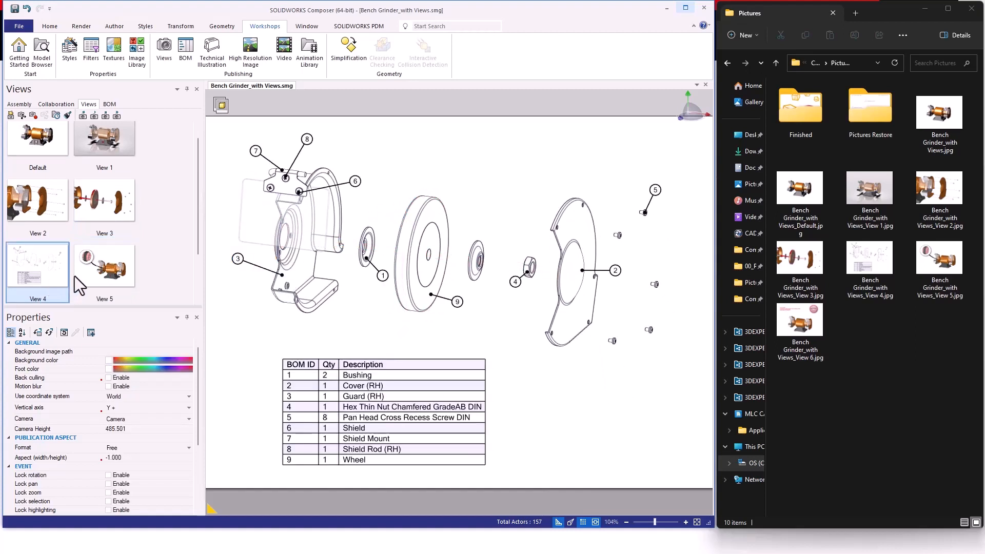
click(88, 272)
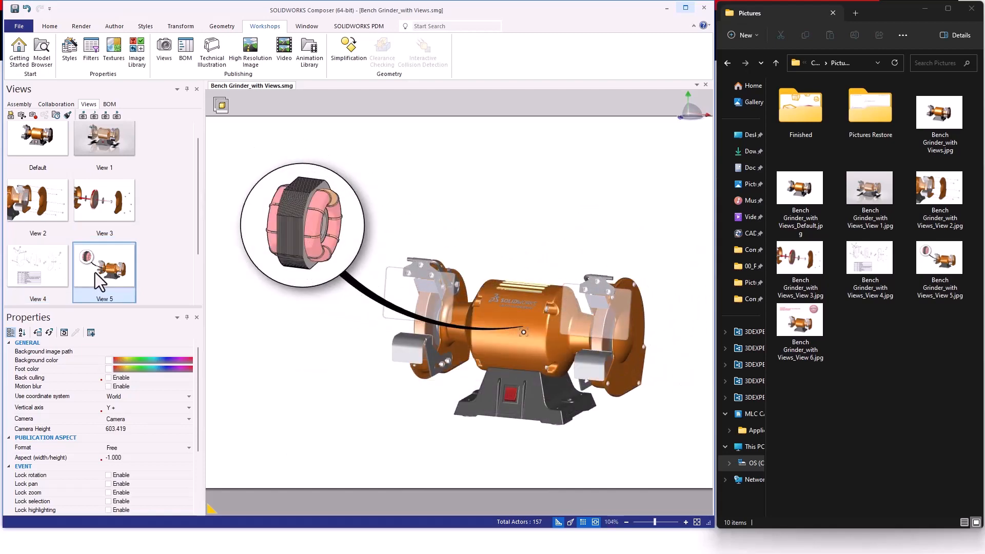
drag(196, 239, 196, 272)
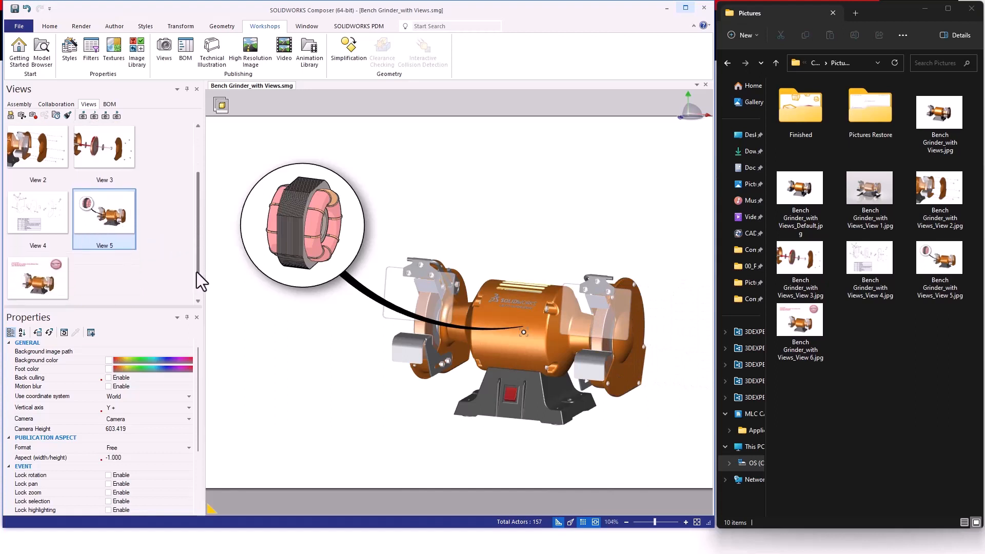
click(46, 281)
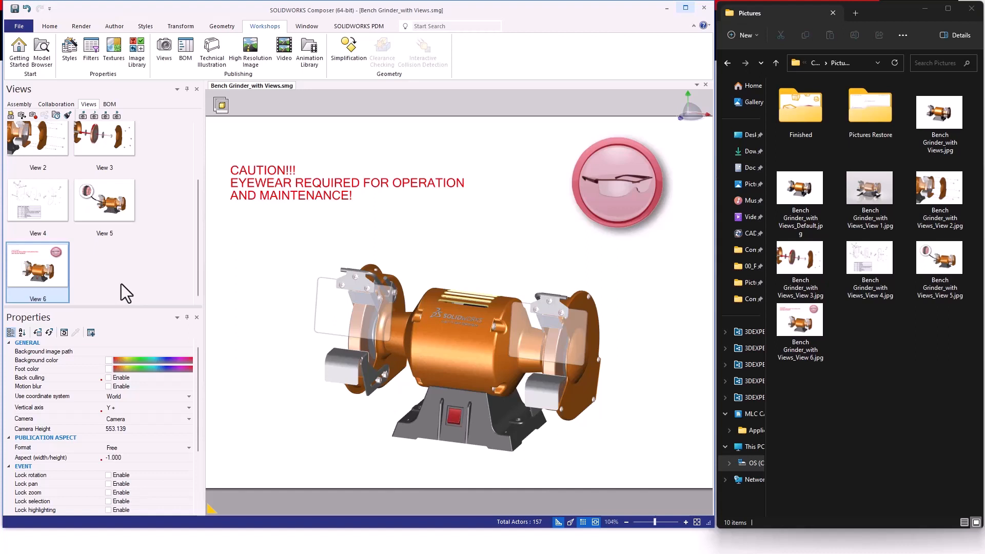
Export high-resolution JPEG images of all views to the Pictures folder as Bench Grinder_with Views.jpg, replacing the existing files
click(256, 55)
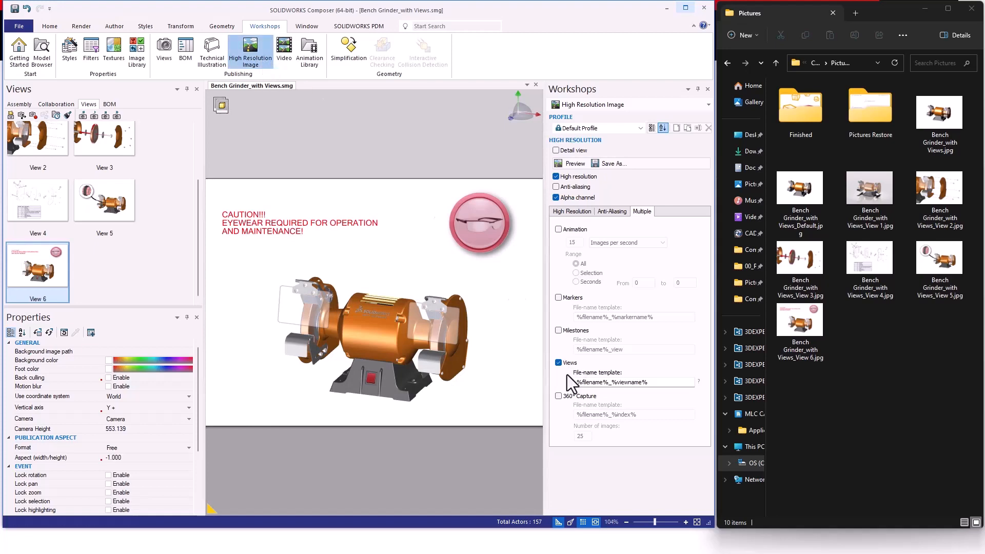
click(607, 165)
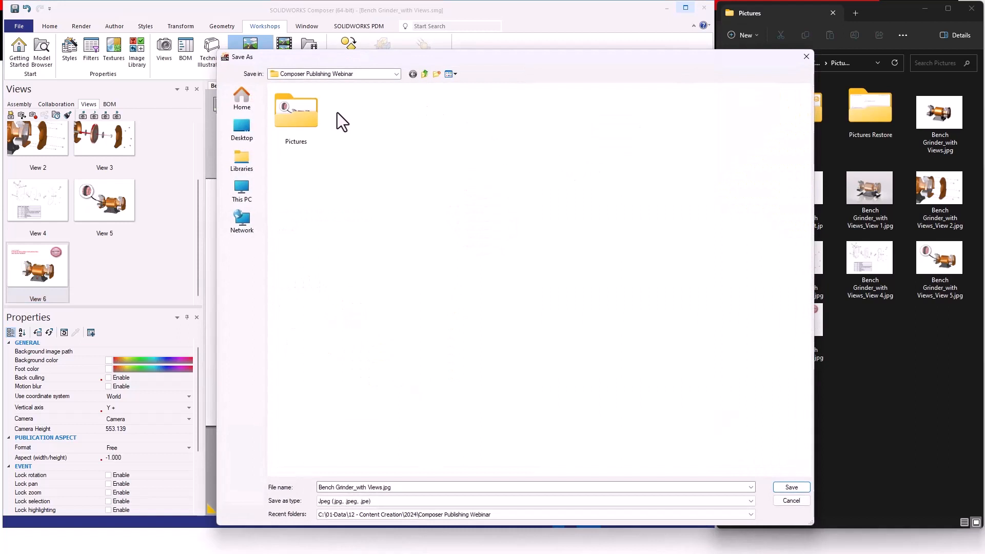
double_click(306, 113)
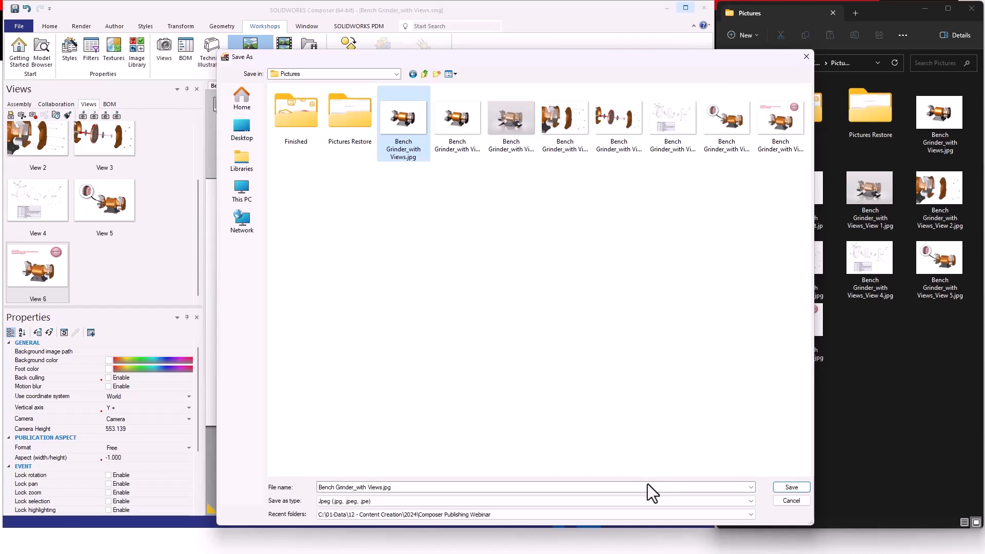
click(466, 128)
click(510, 128)
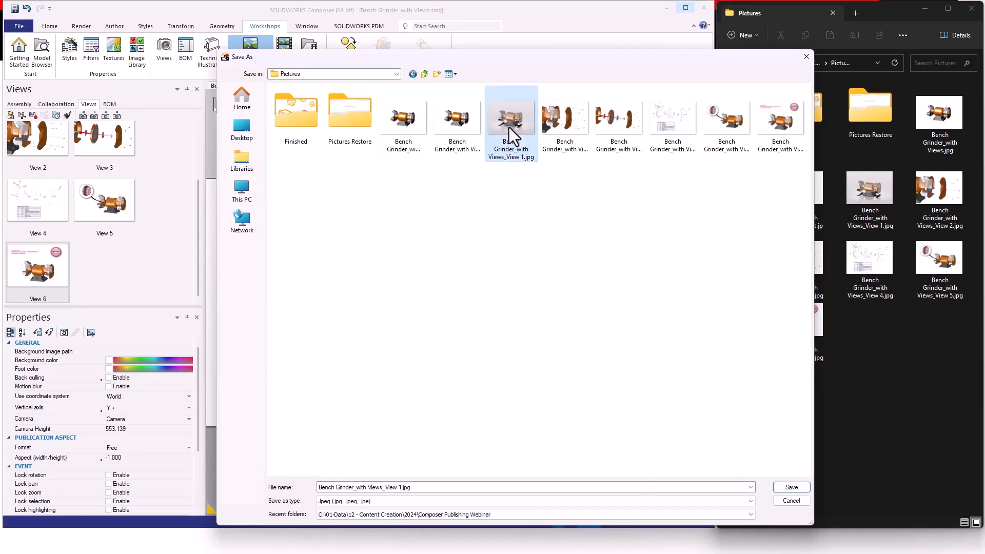
click(422, 131)
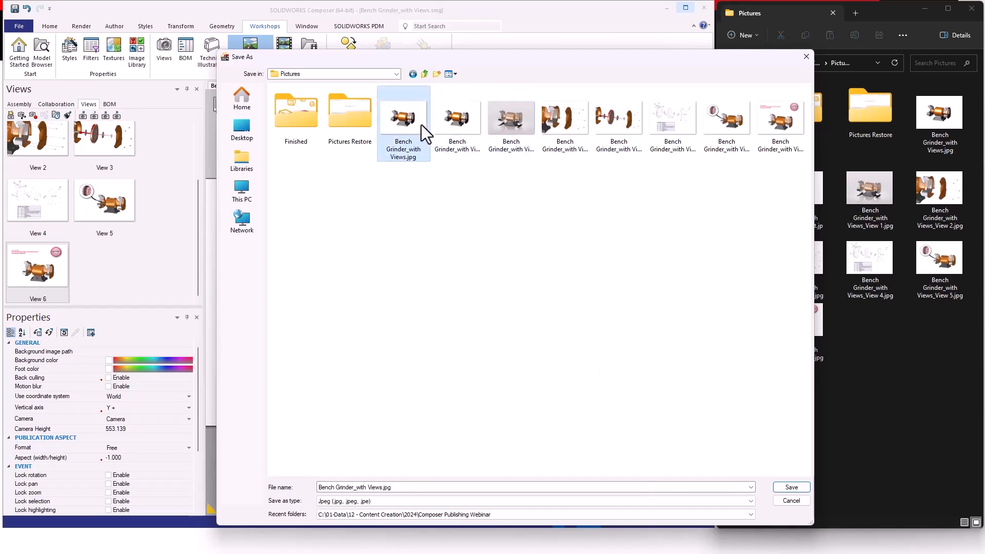
click(399, 501)
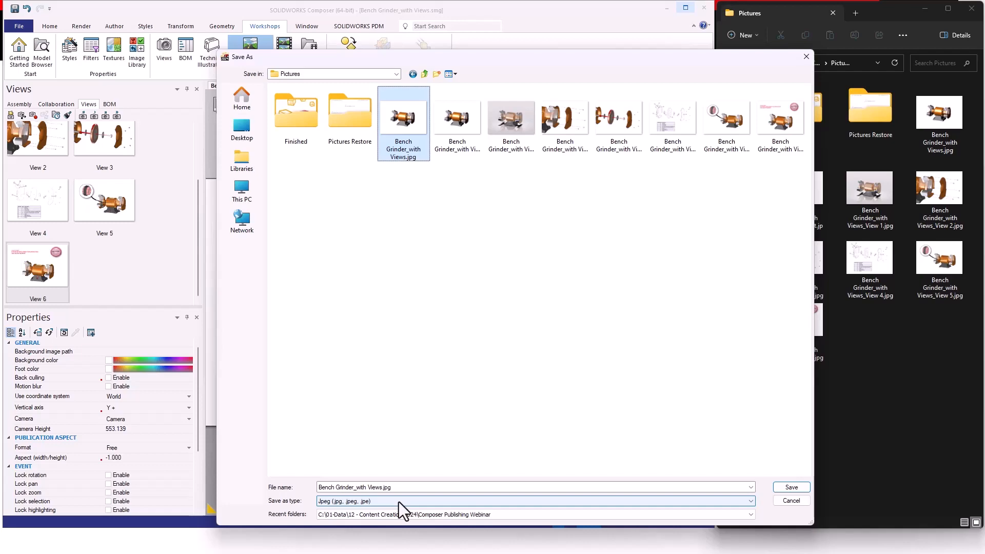
click(793, 488)
click(518, 282)
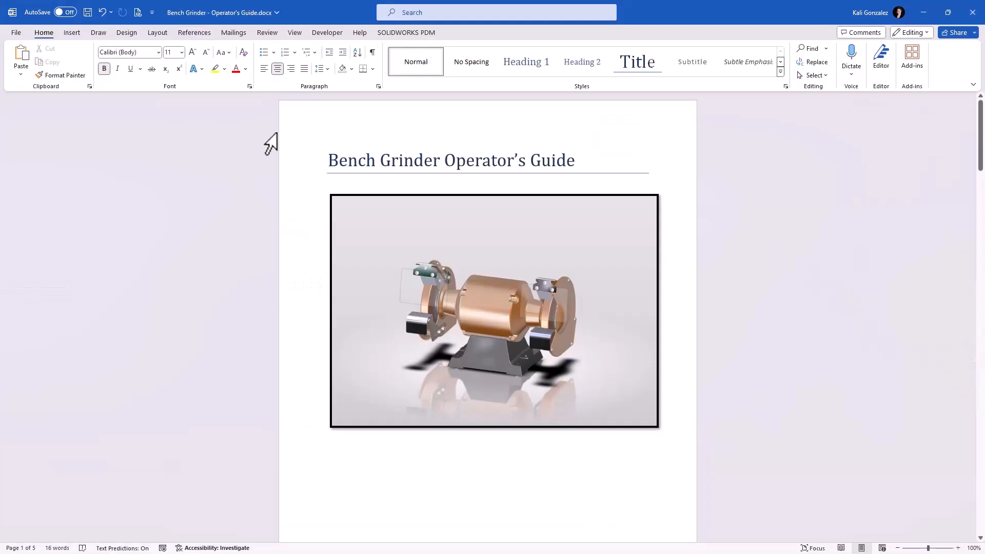
In the Word operator's guide, update all six linked pictures from their re-exported source files
click(138, 12)
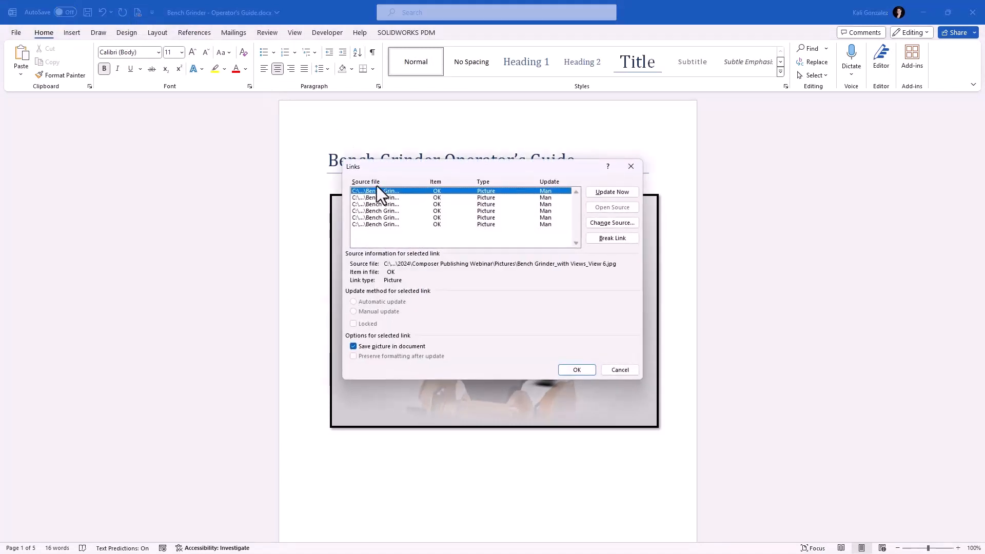
shift+click(381, 224)
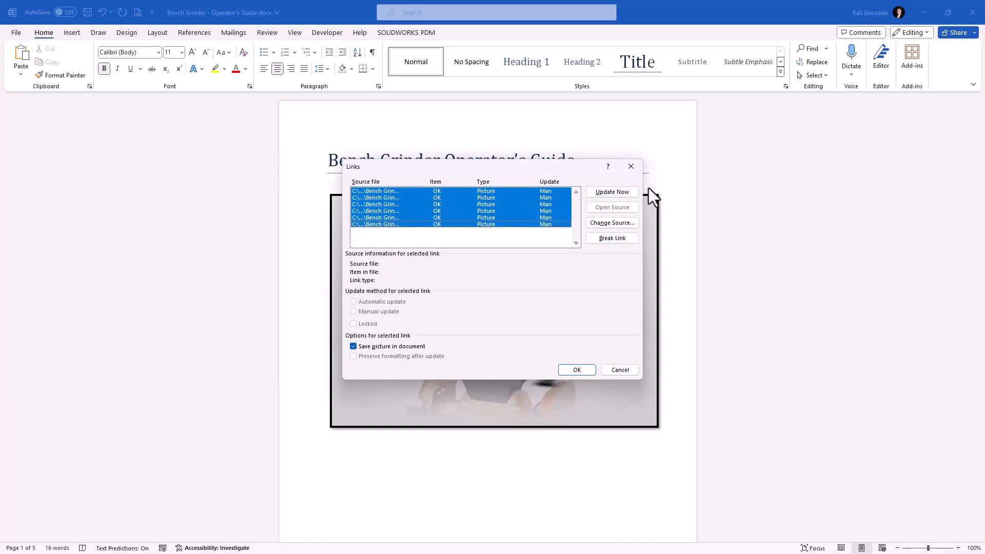
click(627, 193)
click(572, 369)
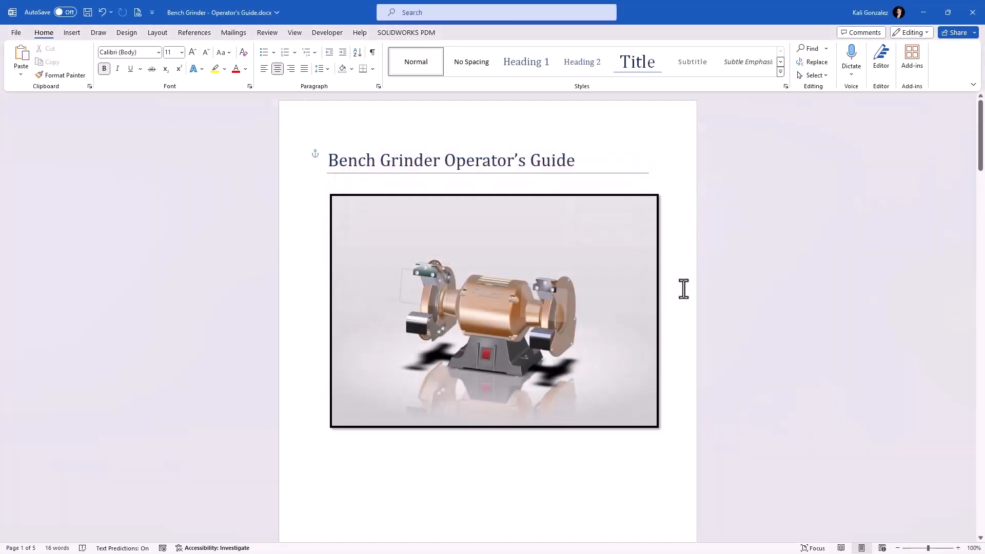
Review the updated pictures from Grinding Wheel Replacement through Motor Detail View & Operating Caution
scroll(684, 289, down, 10)
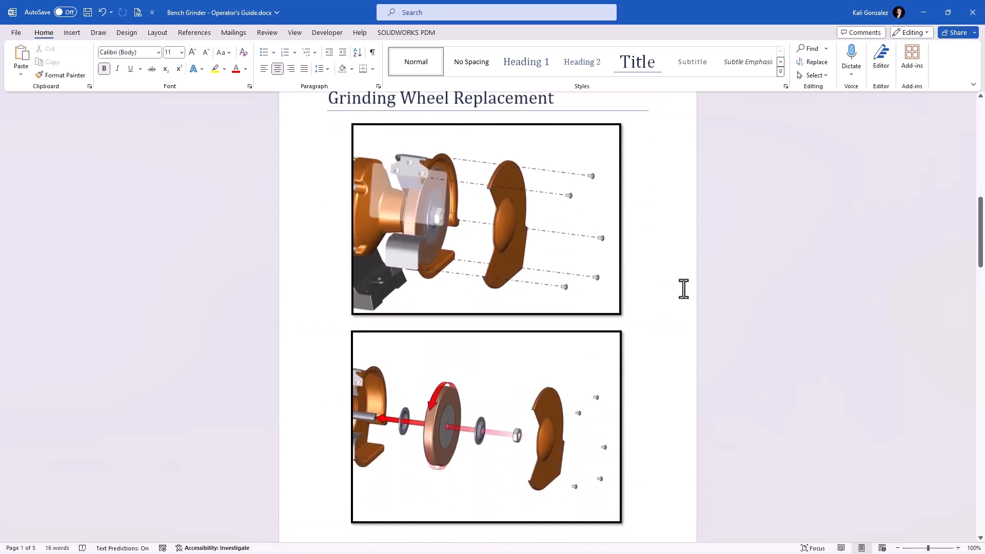
scroll(684, 289, down, 10)
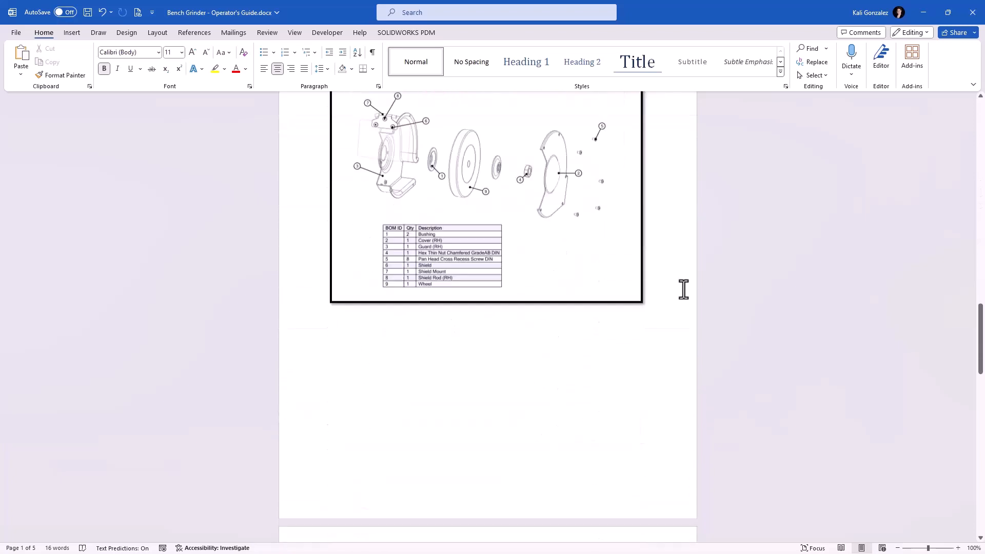
scroll(683, 289, down, 10)
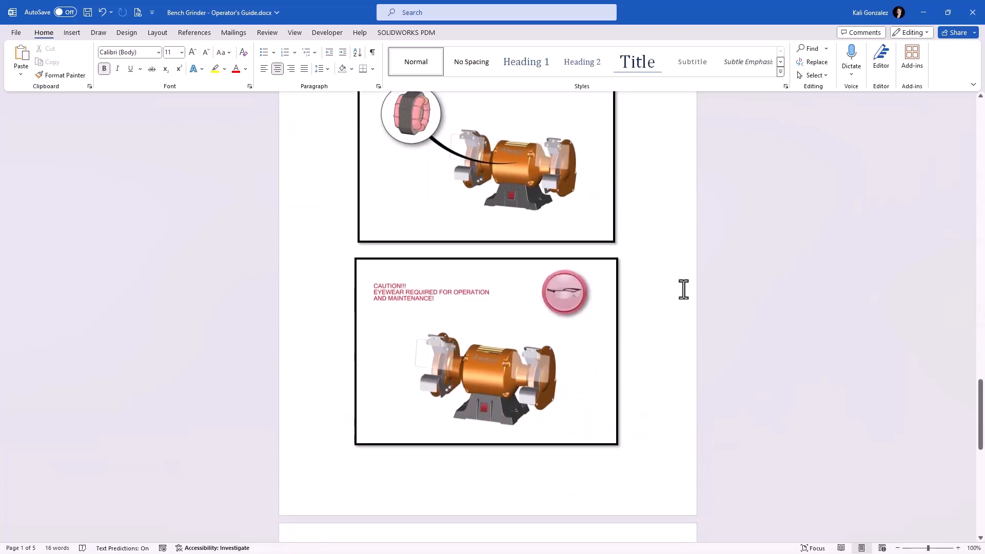
scroll(683, 289, up, 3)
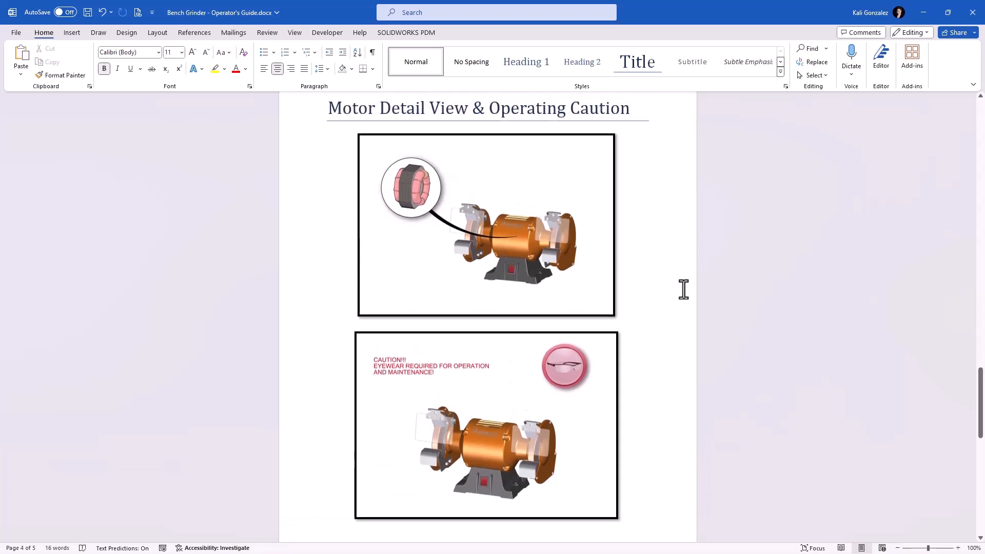